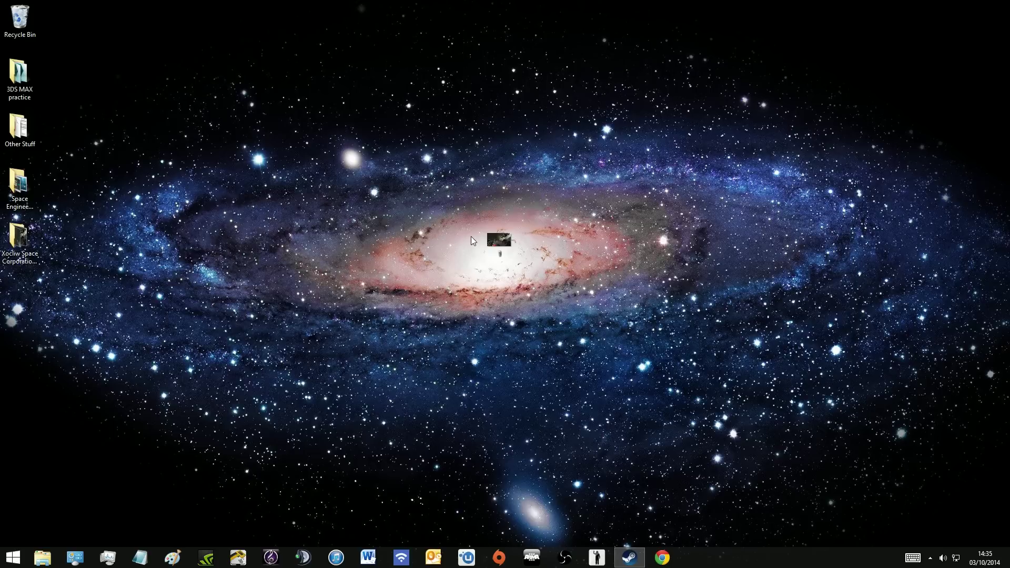
Step: Preview the Space Engineers desktop screenshot 1.jpg in the image viewer
mouse_move(493, 241)
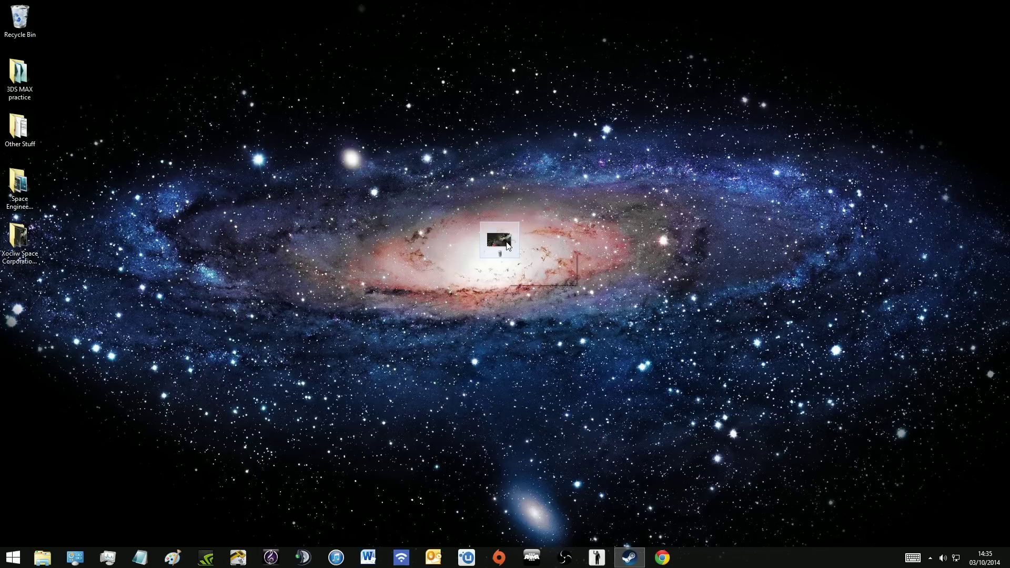
double_click(499, 241)
mouse_move(503, 84)
left_mouse_down()
mouse_move(488, 48)
mouse_move(483, 80)
mouse_move(496, 95)
mouse_move(497, 73)
left_mouse_up()
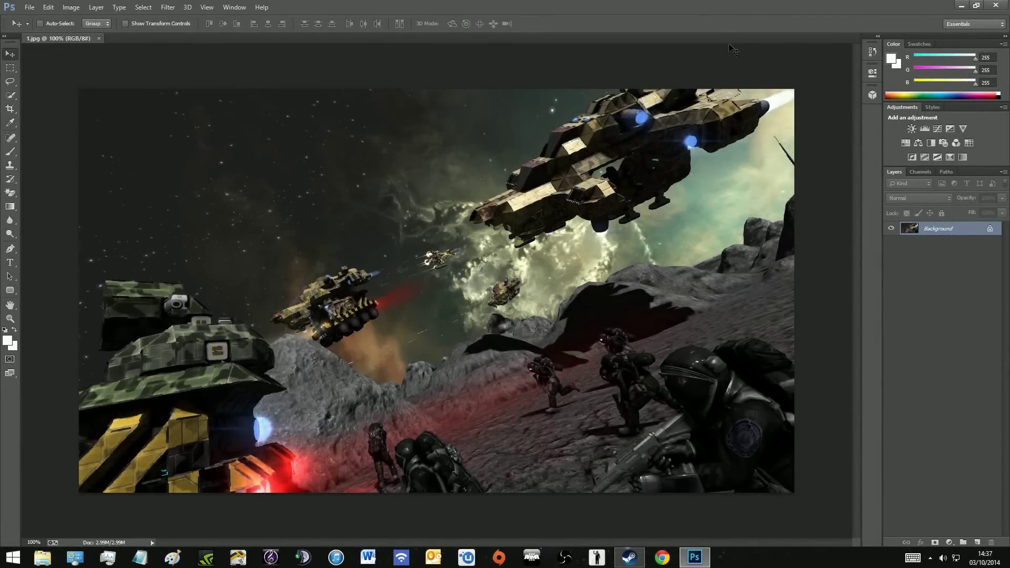
Step: Resize 1.jpg from 1360 × 768 to 2048 × 2048 pixels with Image Size
left_click(68, 10)
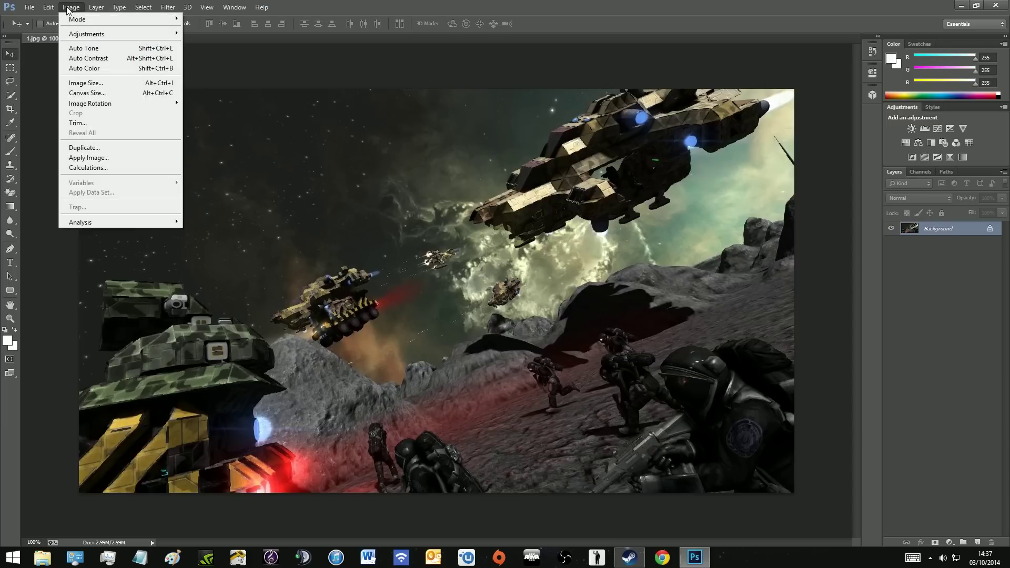
left_click(100, 86)
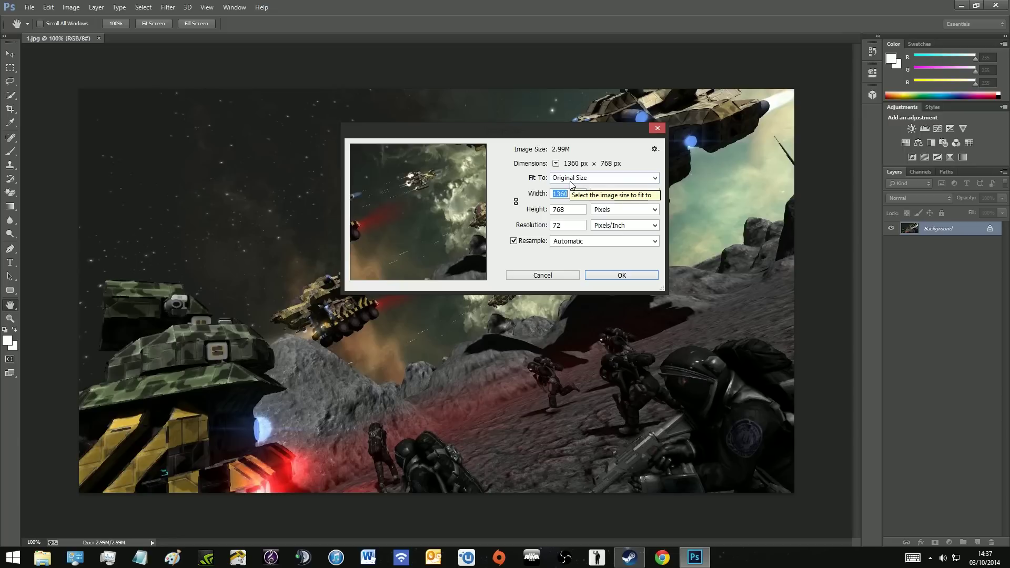
type("2048")
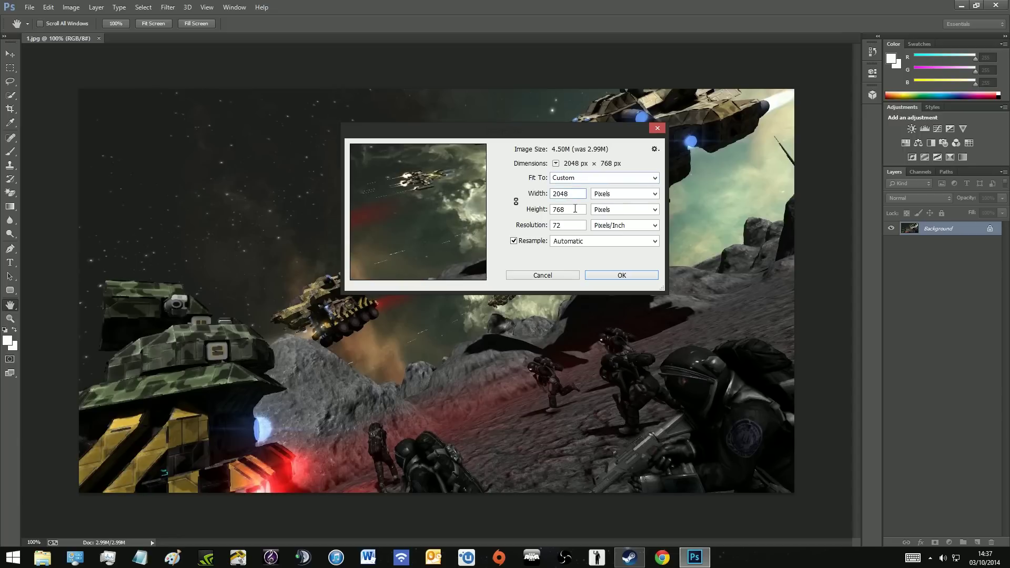
left_click(573, 208)
type("2")
left_click_drag(572, 209, 553, 209)
type("2048")
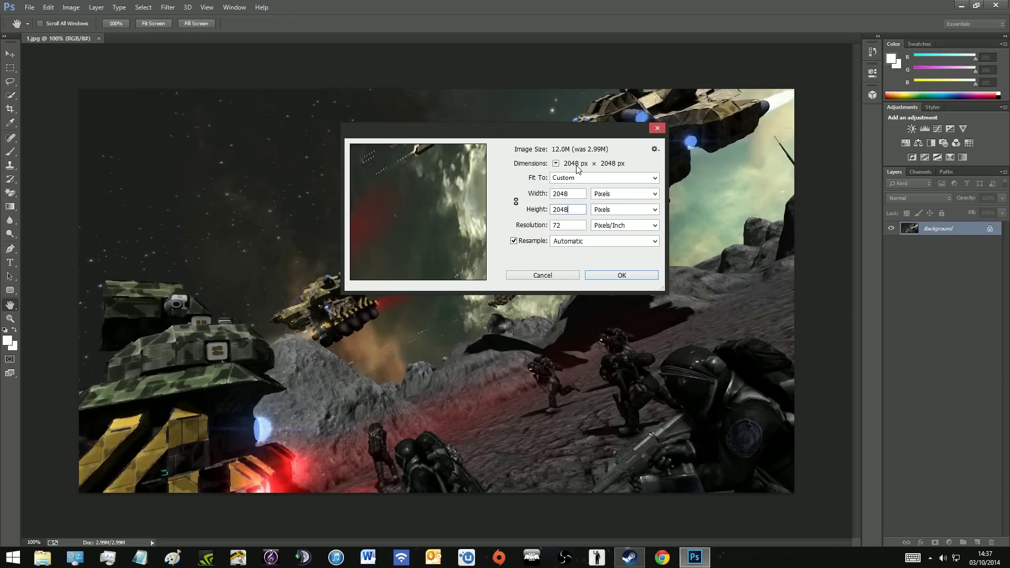
left_click(619, 277)
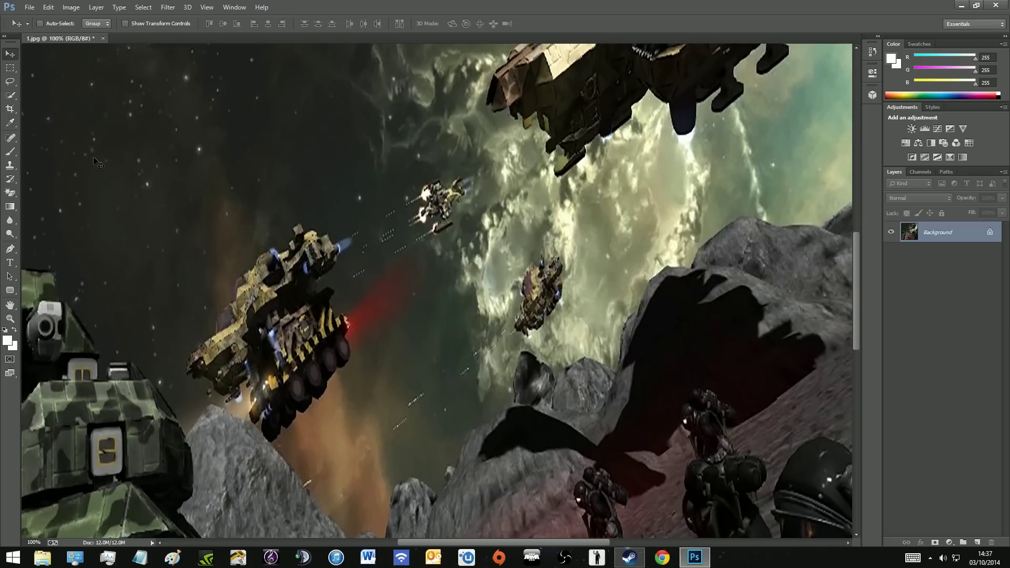
Step: Fit the image to the screen and add a Brightness/Contrast adjustment layer above Background
left_click(10, 318)
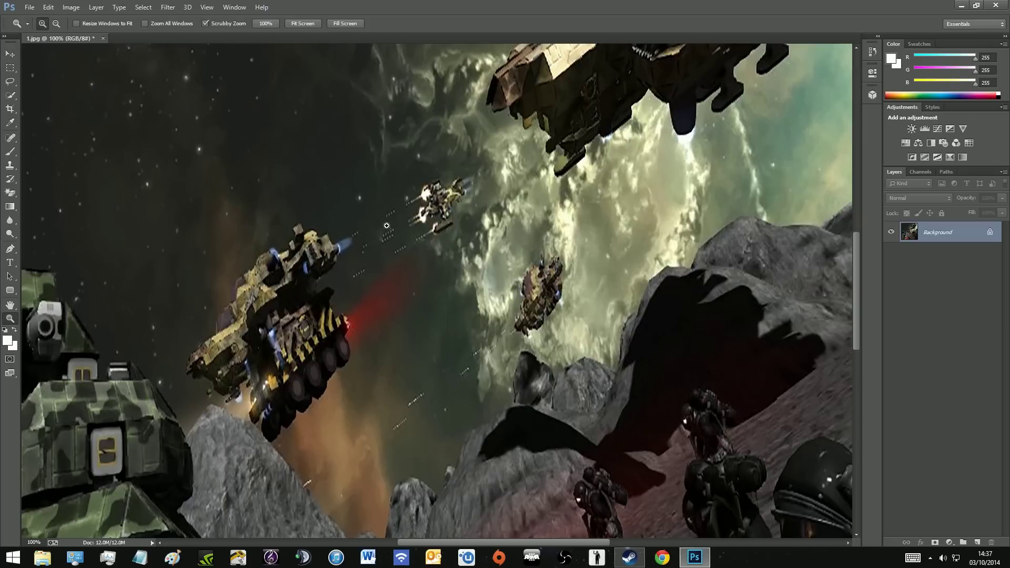
left_click(295, 24)
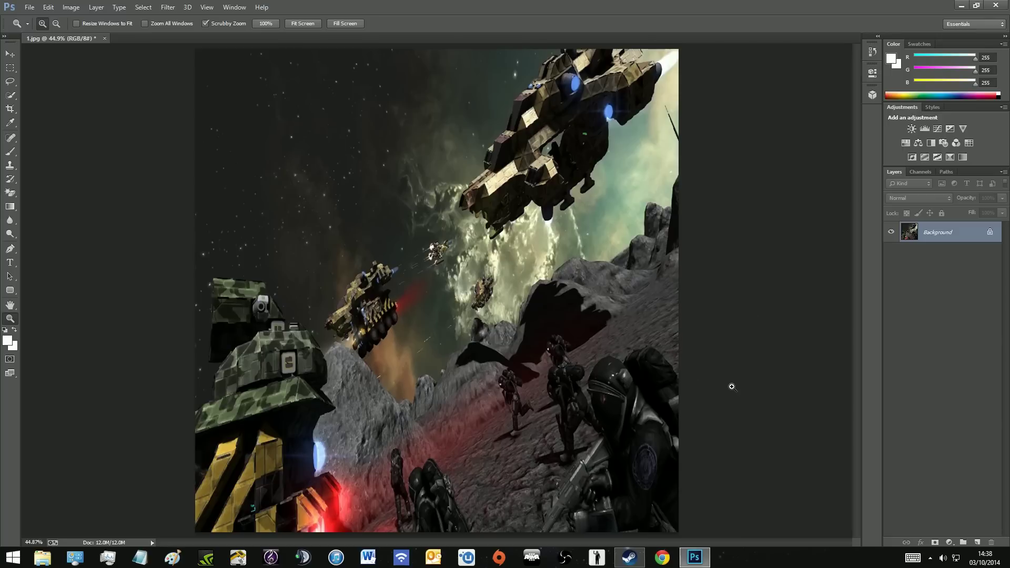
left_click(912, 129)
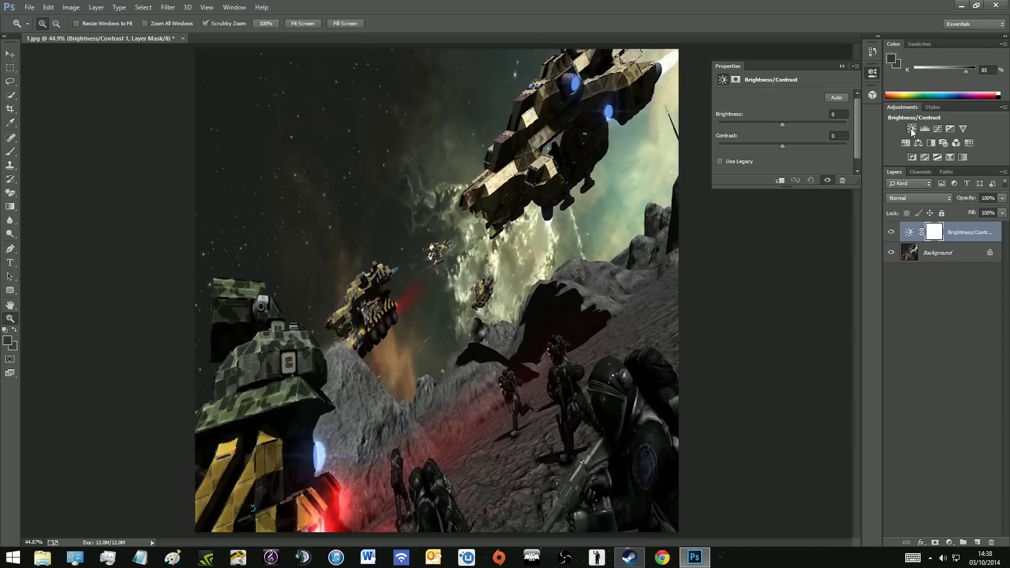
left_click(843, 66)
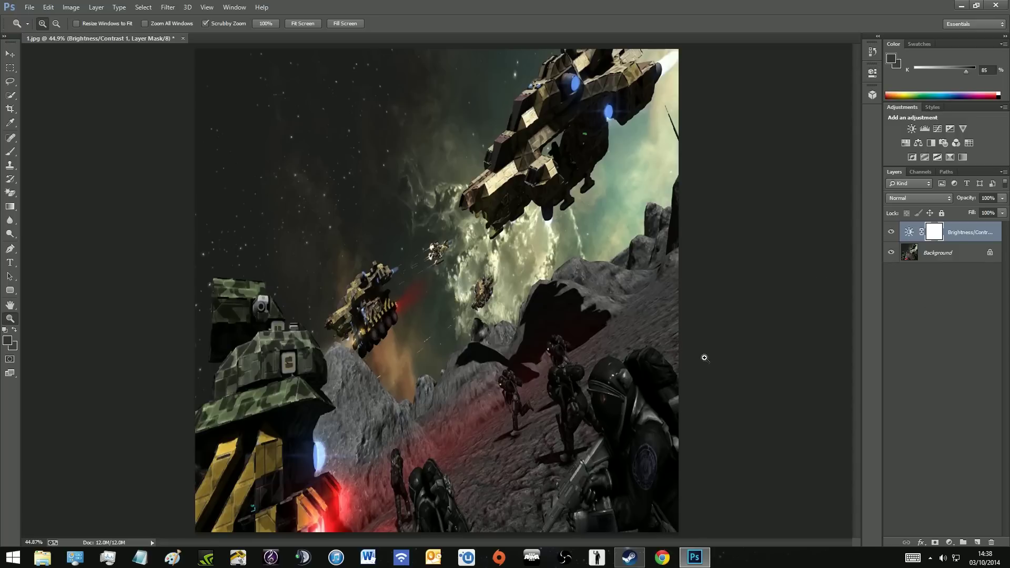
left_click(27, 8)
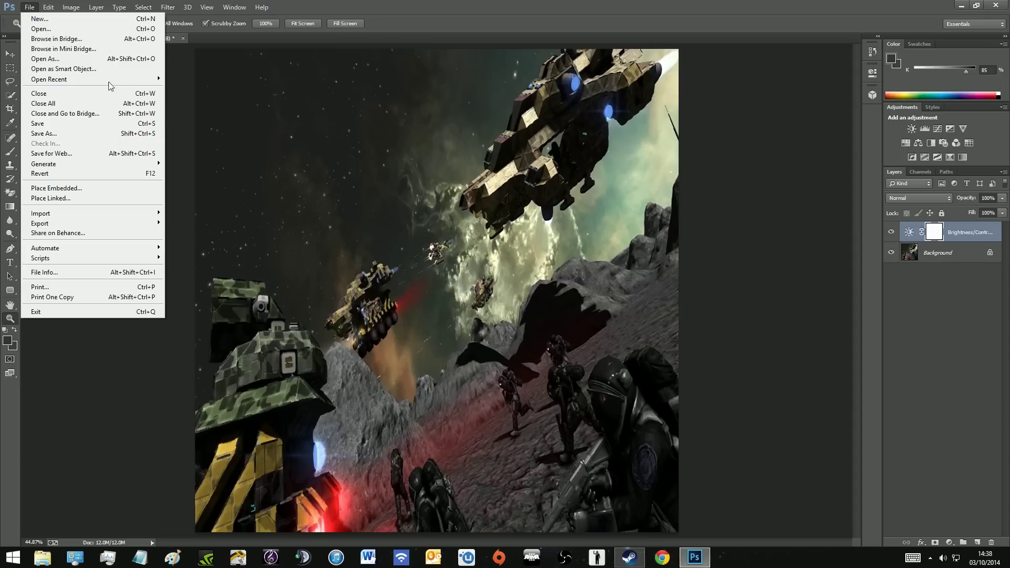
Step: Save the image as 1 in D3D/DDS format to bring up the NVIDIA DDS options
left_click(109, 134)
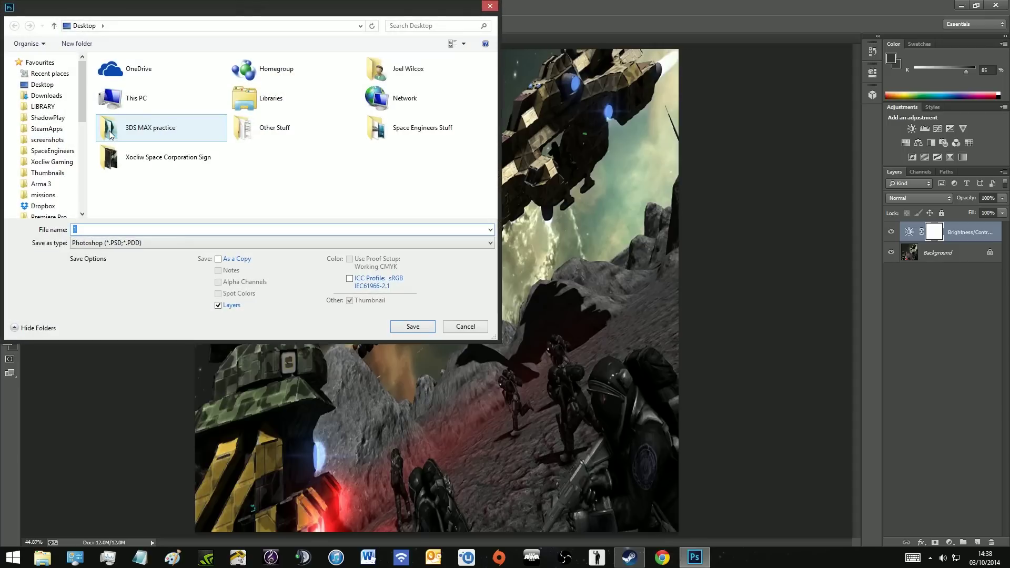
left_click(199, 243)
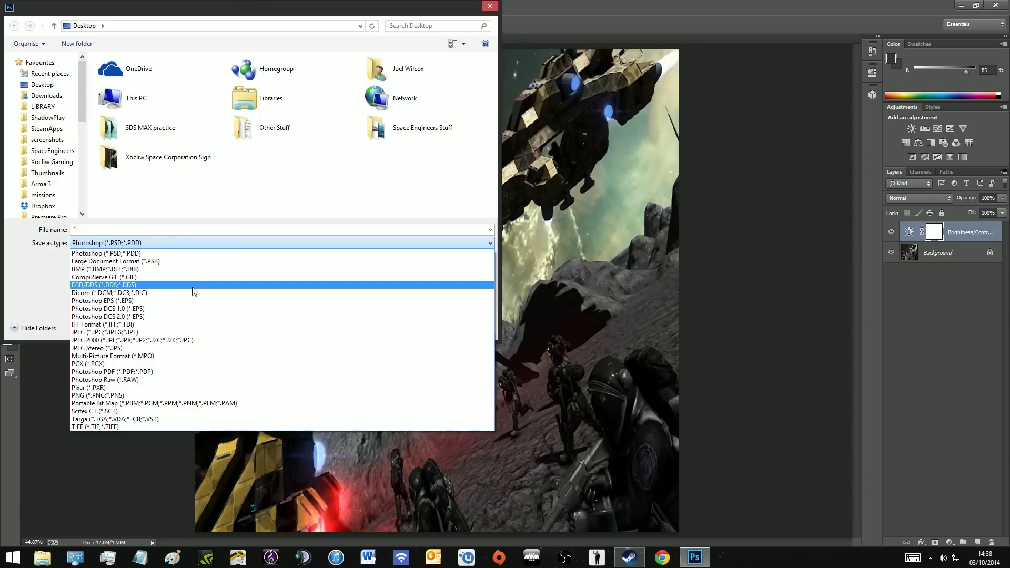
left_click(193, 288)
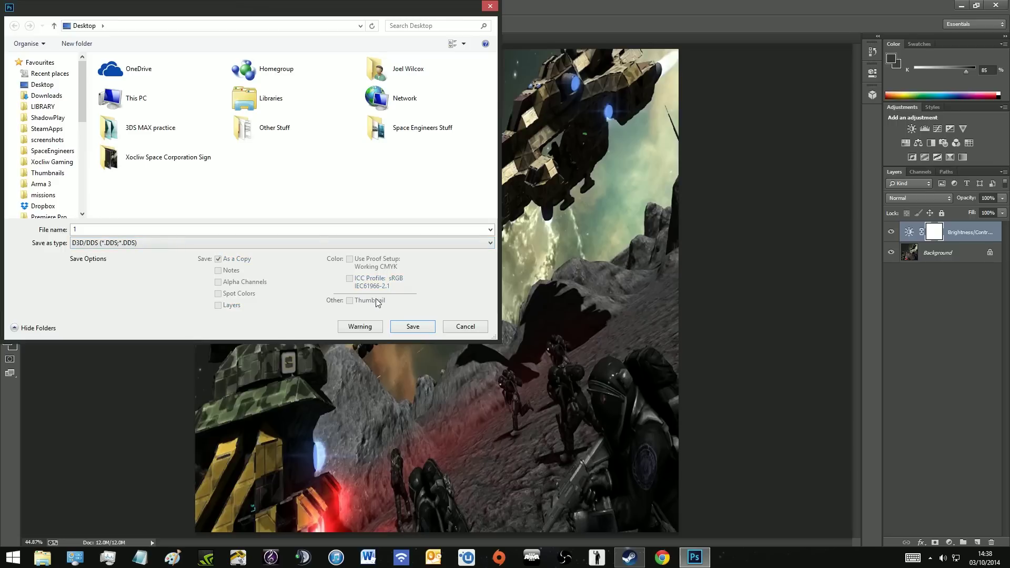
left_click(422, 326)
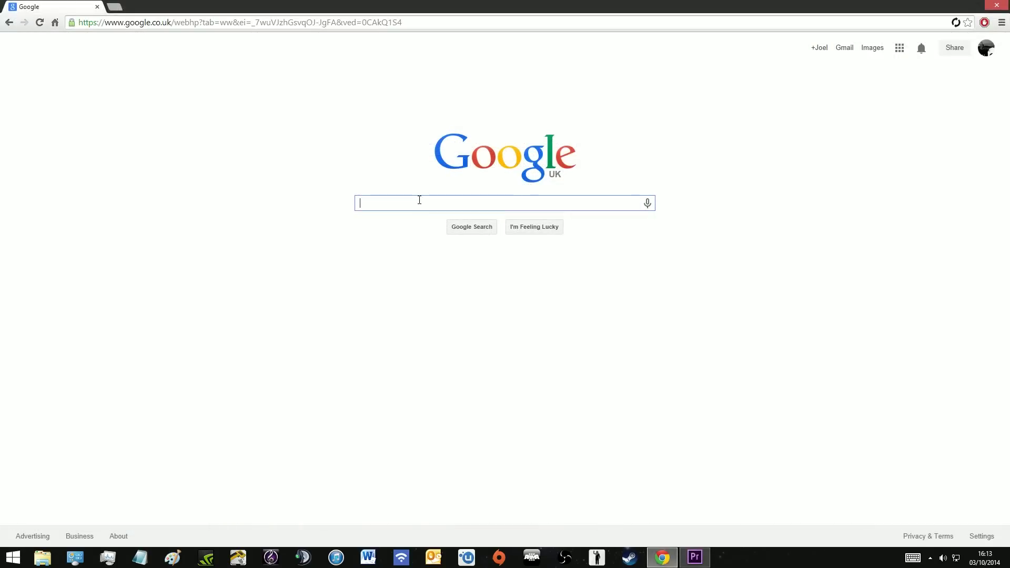
Step: Search Google for 'photoshop dds plugin' and read the NVIDIA Texture Tools for Adobe Photoshop page
type("photosh")
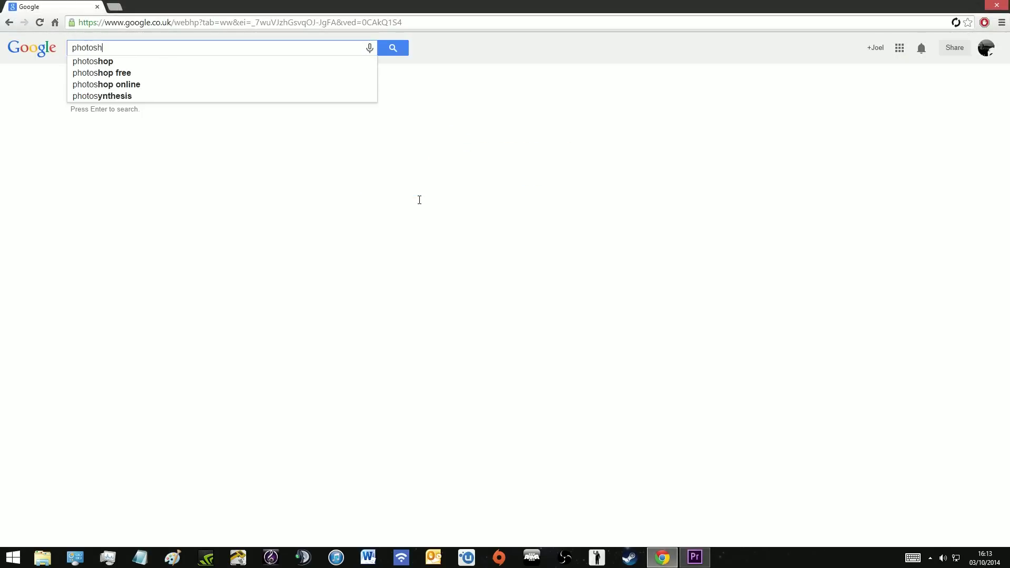
type("op dds pl")
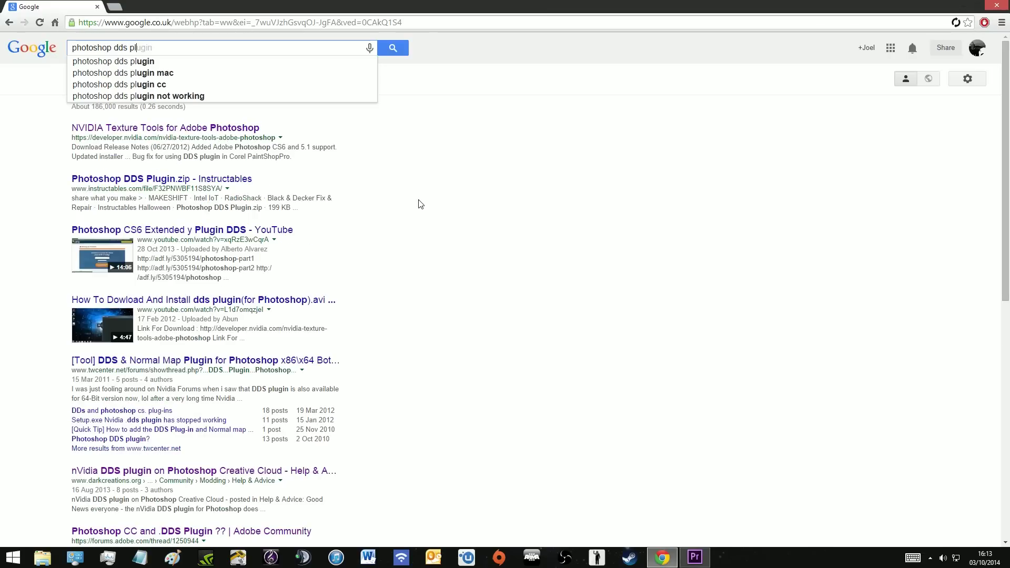
type("ugin")
key("Return")
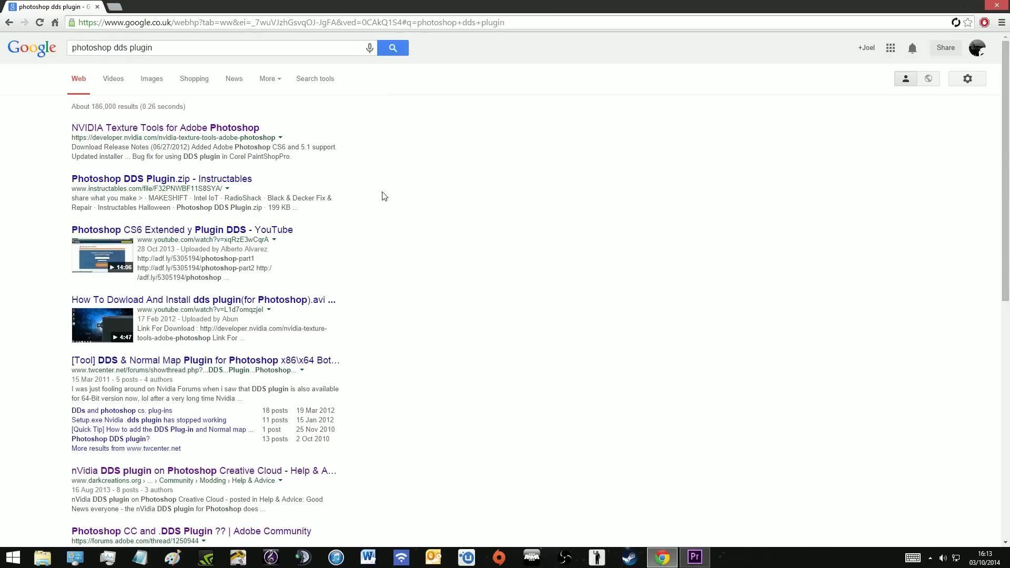
left_click(103, 133)
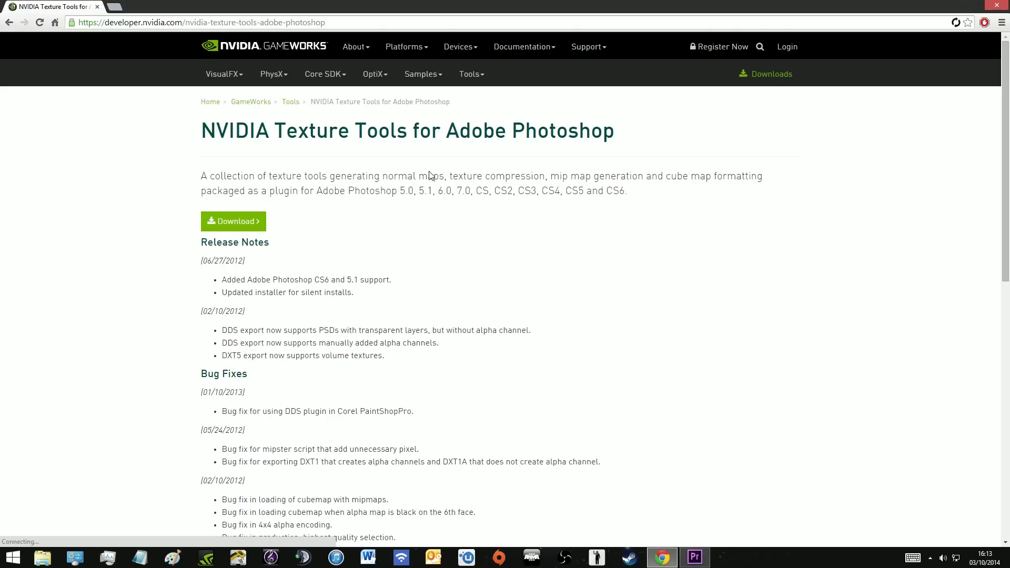
scroll(321, 152, "down", 1)
scroll(282, 154, "down", 8)
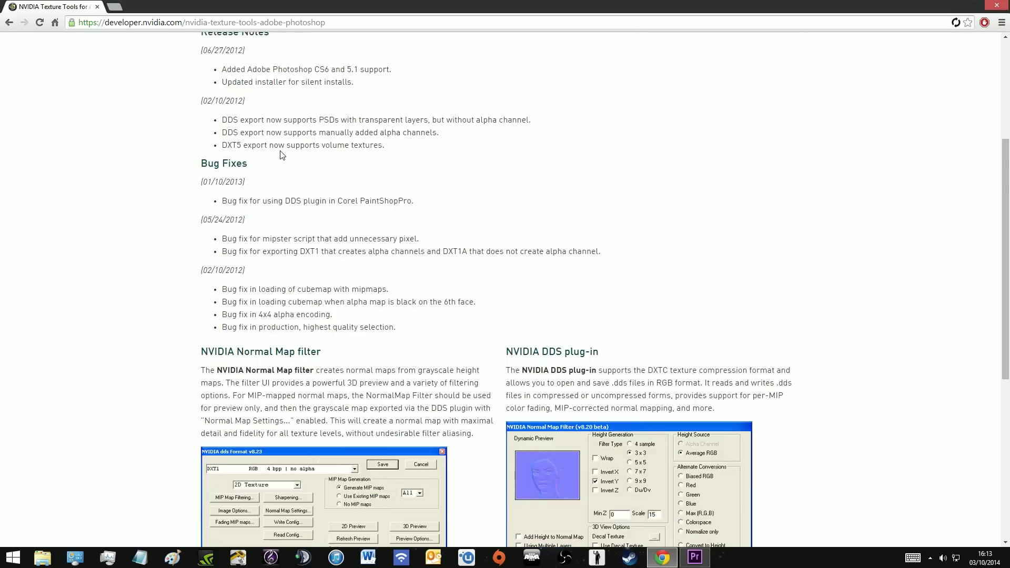
scroll(405, 217, "down", 2)
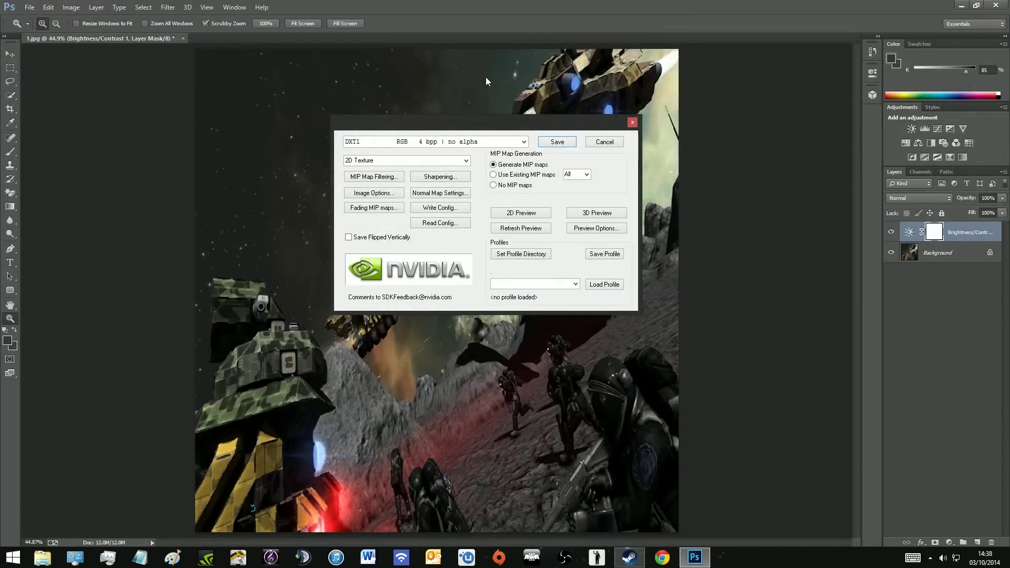
Step: Save the DDS file with DXT1 RGB 4 bpp no-alpha compression
left_click(524, 141)
left_click(524, 142)
left_click(524, 142)
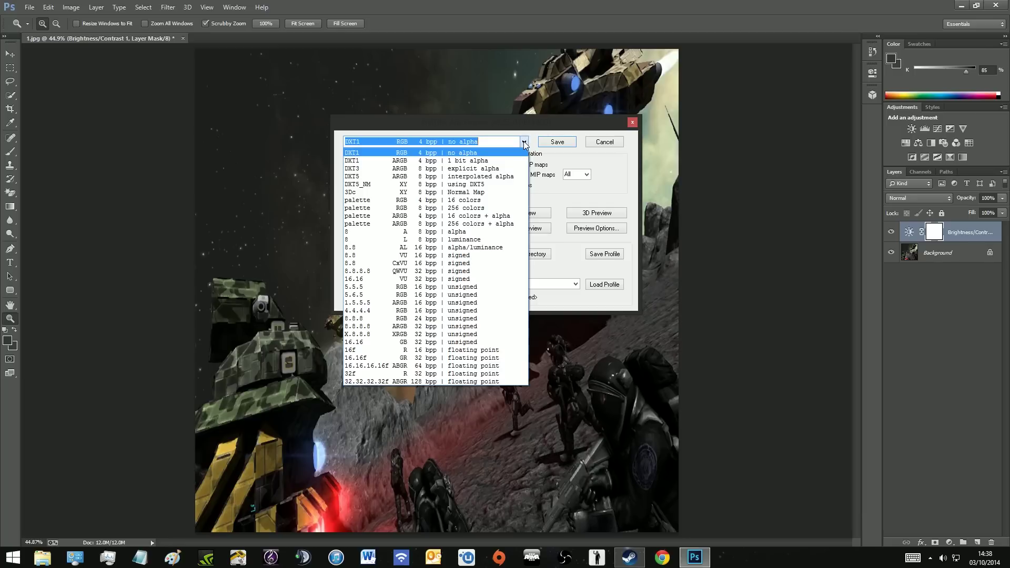
left_click(523, 143)
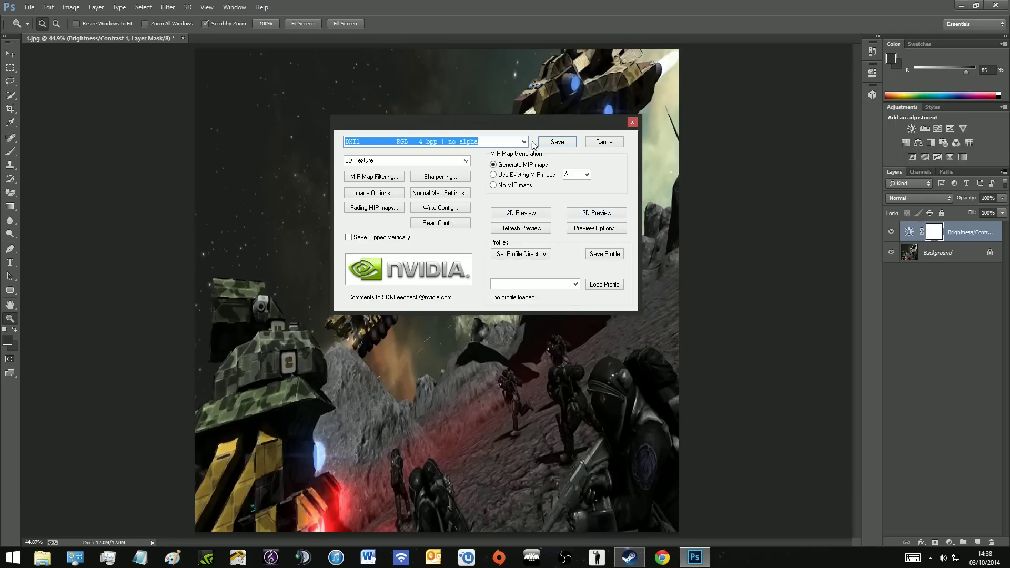
left_click(556, 142)
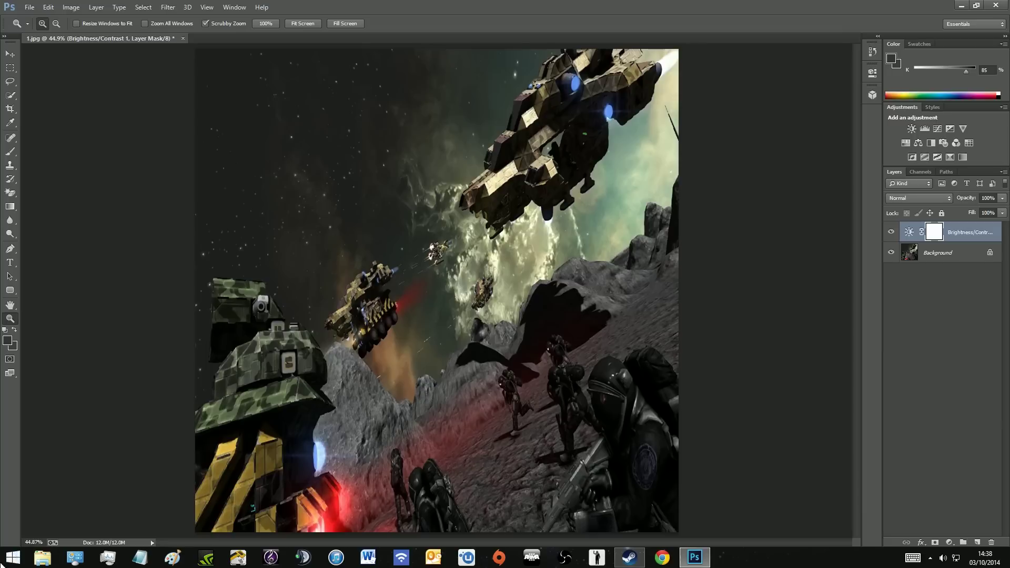
Step: Open the Desktop folder in File Explorer
left_click(42, 557)
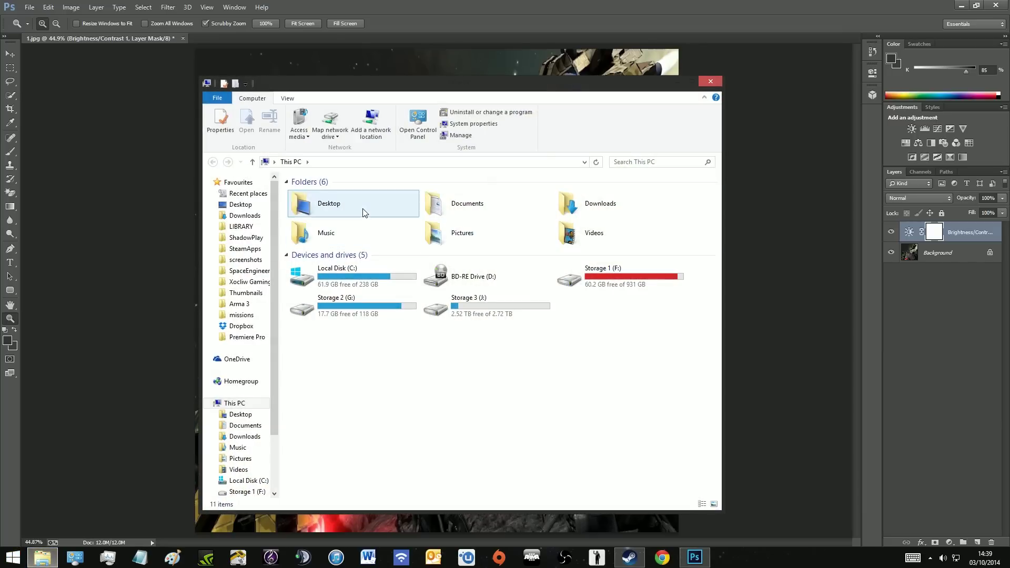
double_click(363, 208)
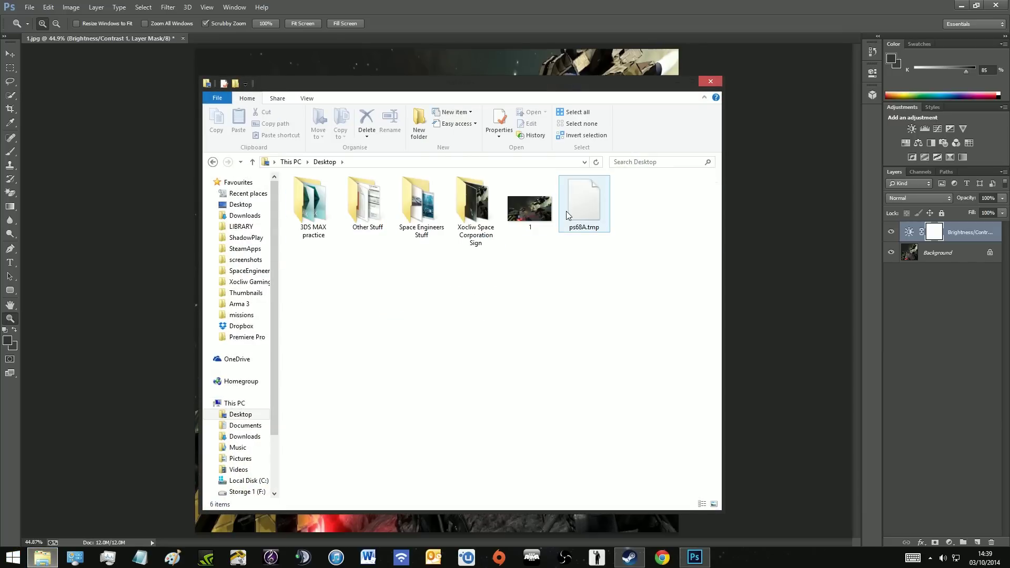
key("alt+Tab")
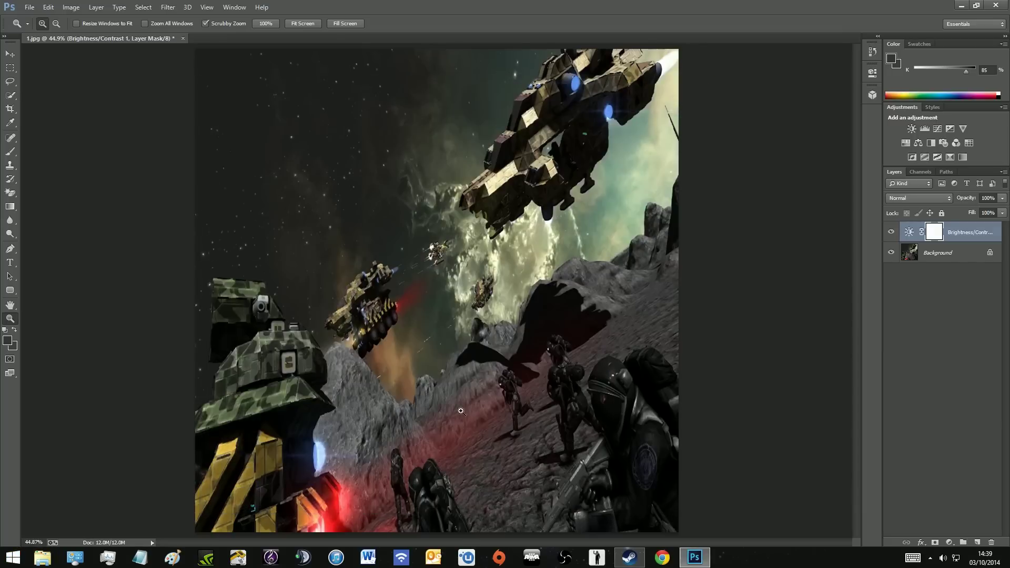
left_click(42, 557)
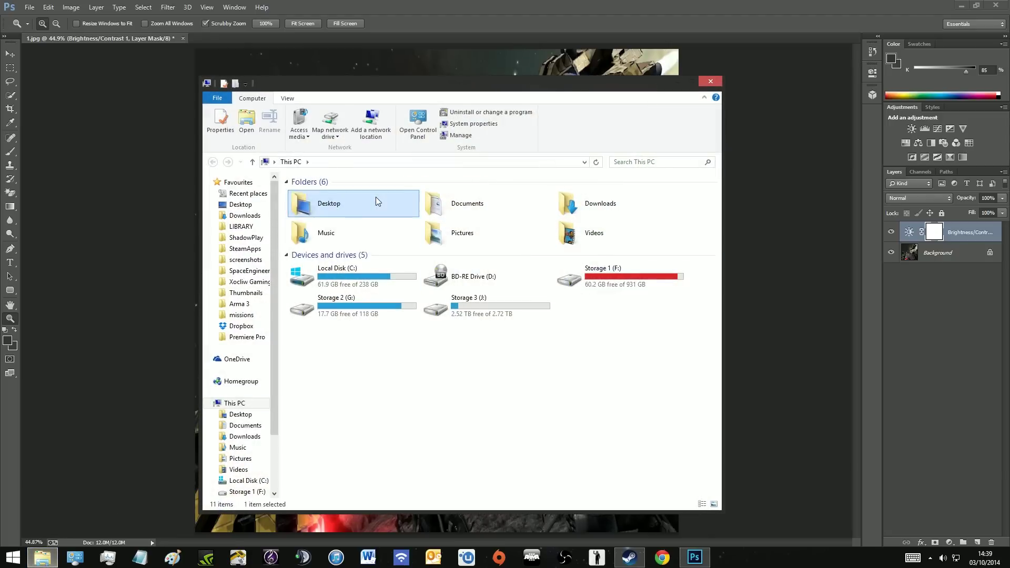
double_click(376, 198)
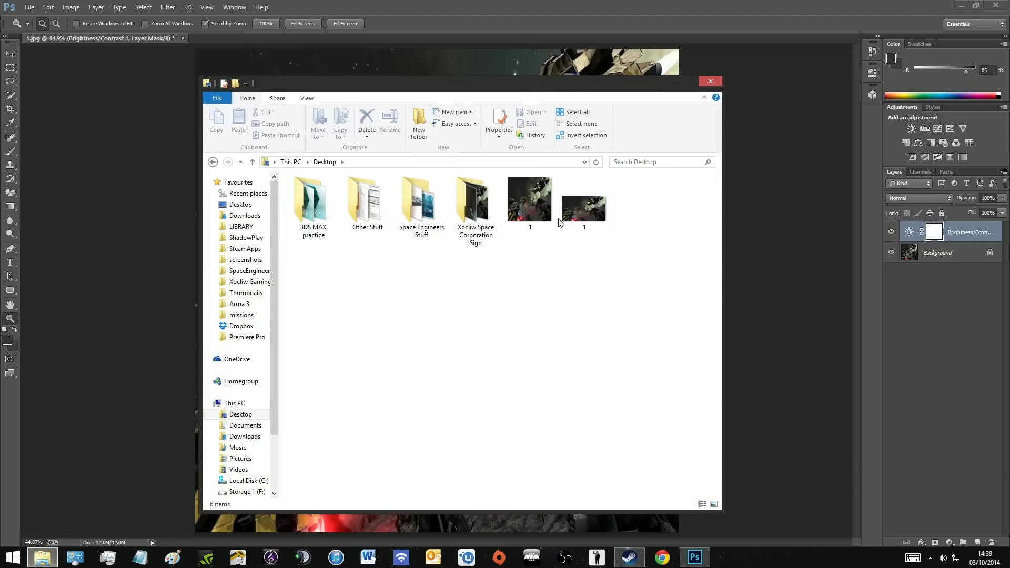
Step: Preview the 1 DDS image and check its Properties (2048 x 2048, 2.66 MB)
mouse_move(547, 216)
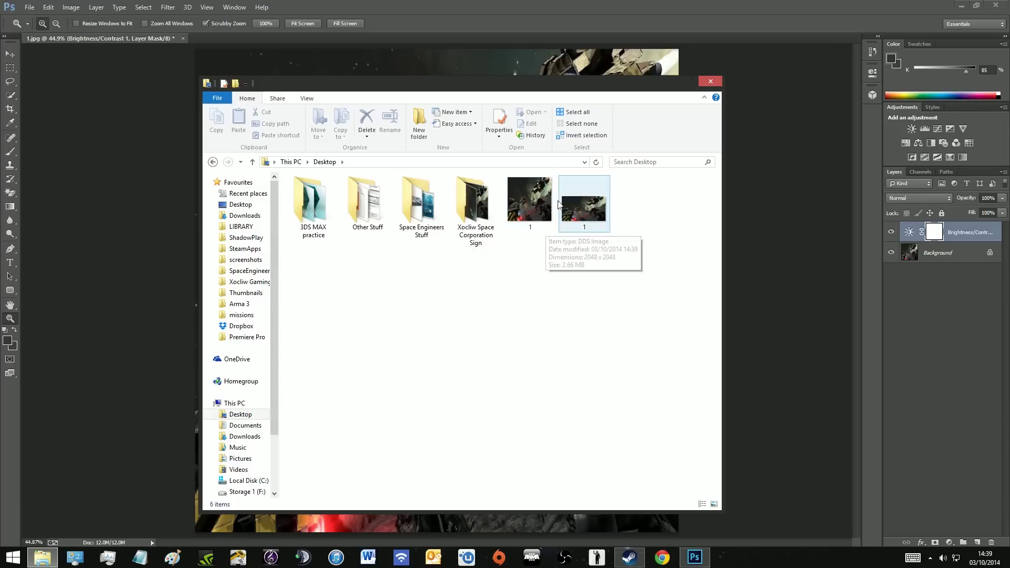
left_click(554, 203)
double_click(553, 199)
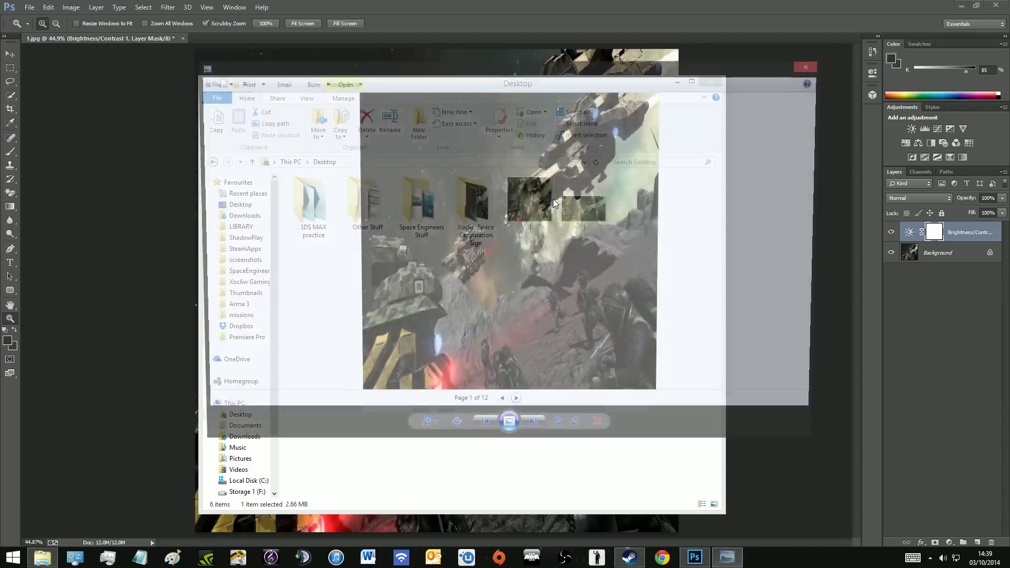
left_click(804, 65)
right_click(550, 204)
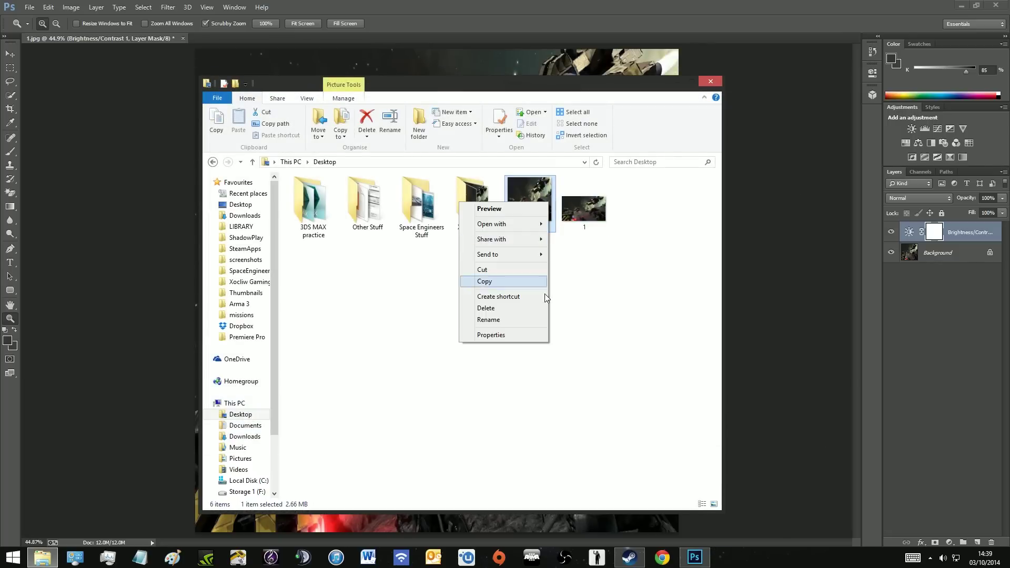
left_click(542, 335)
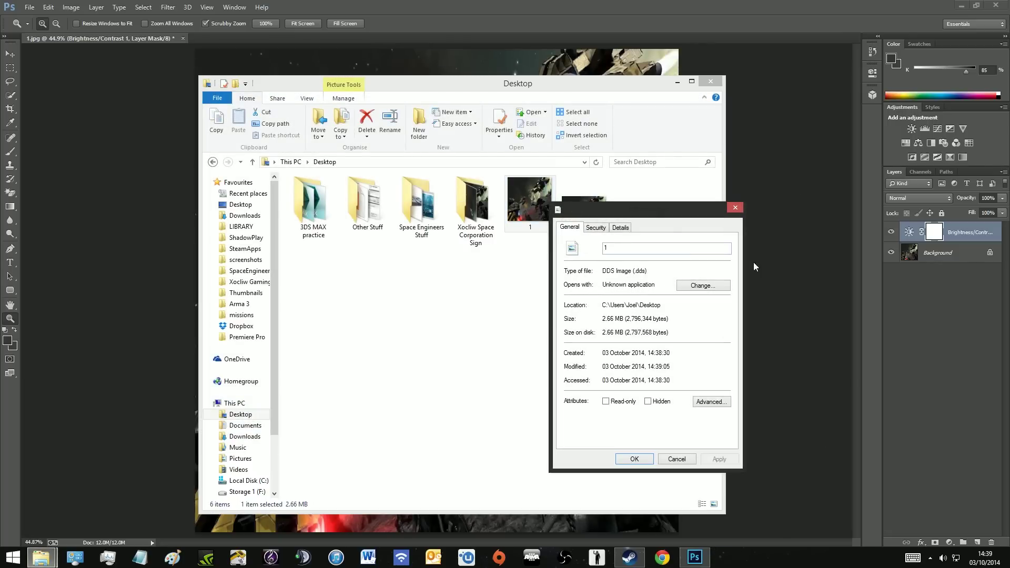
left_click(741, 214)
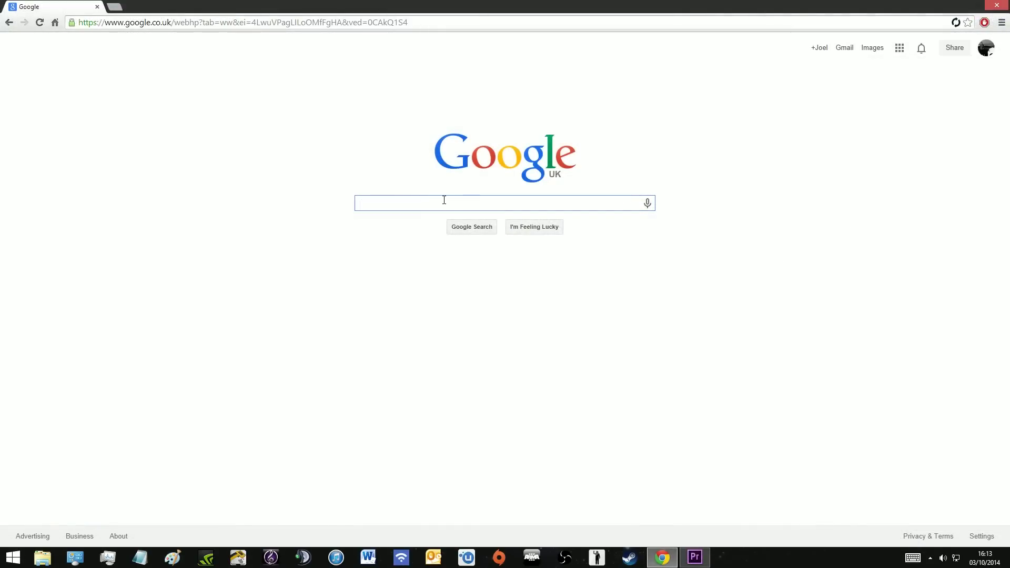
Step: Search Google for paint.net and open the official Paint.NET website
type("paint.net")
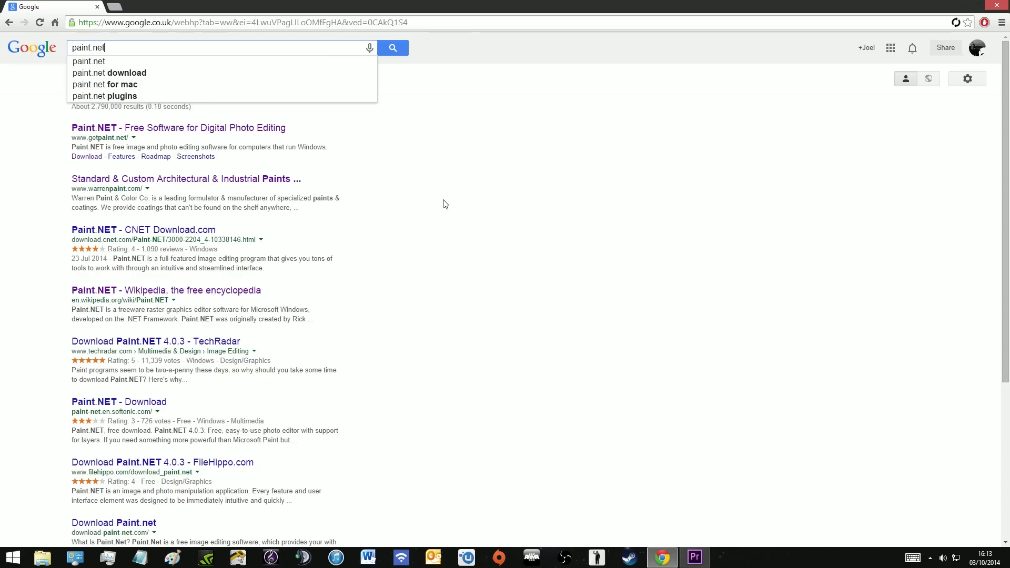
key("Return")
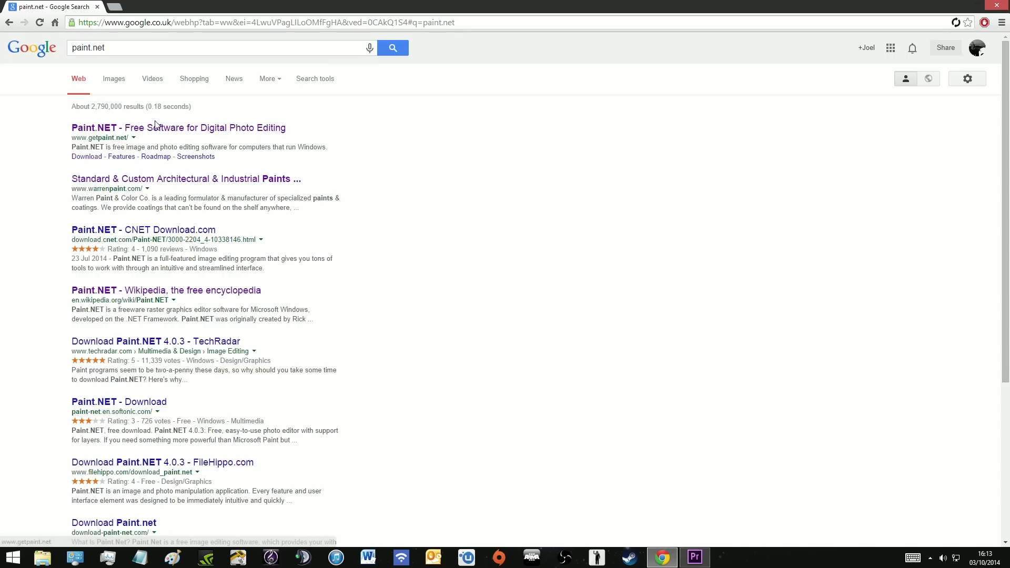
left_click(272, 129)
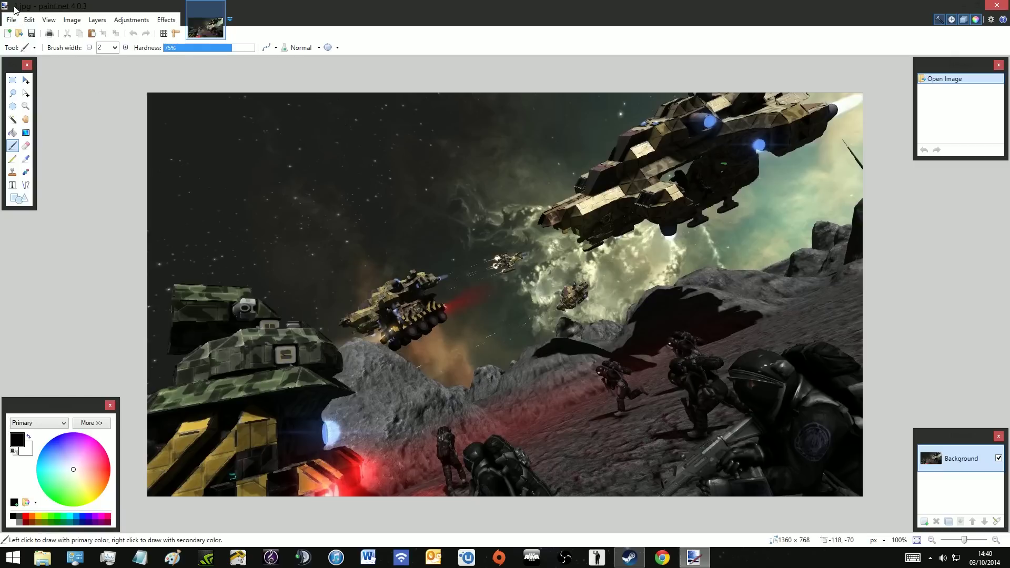
Step: Resize the 1360 x 768 screenshot in Paint.NET to 2048 x 2048 pixels
left_click(64, 18)
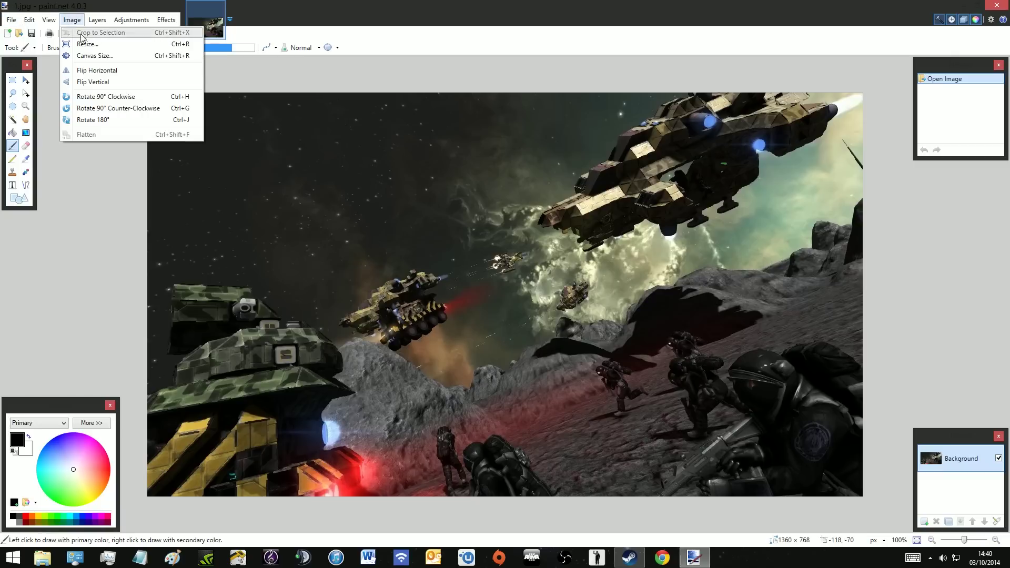
left_click(128, 48)
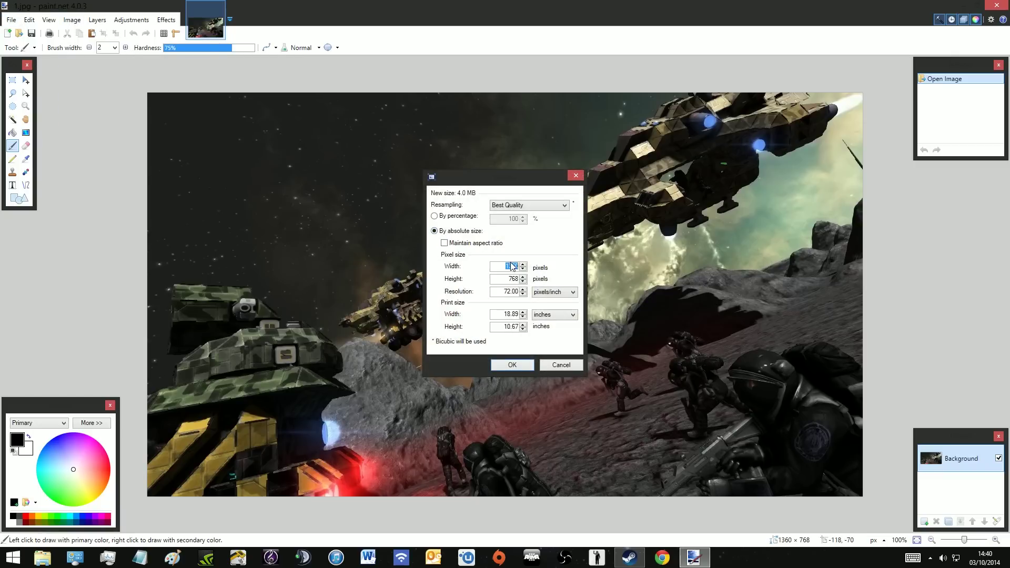
type("2048")
left_click(509, 365)
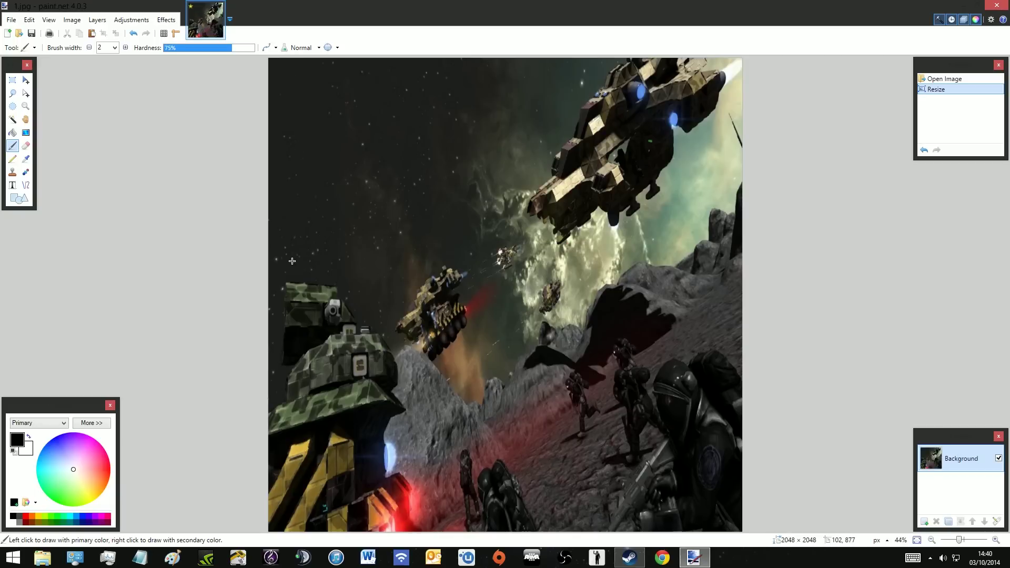
Step: Save the resized image as 1 in DDS format
left_click(11, 19)
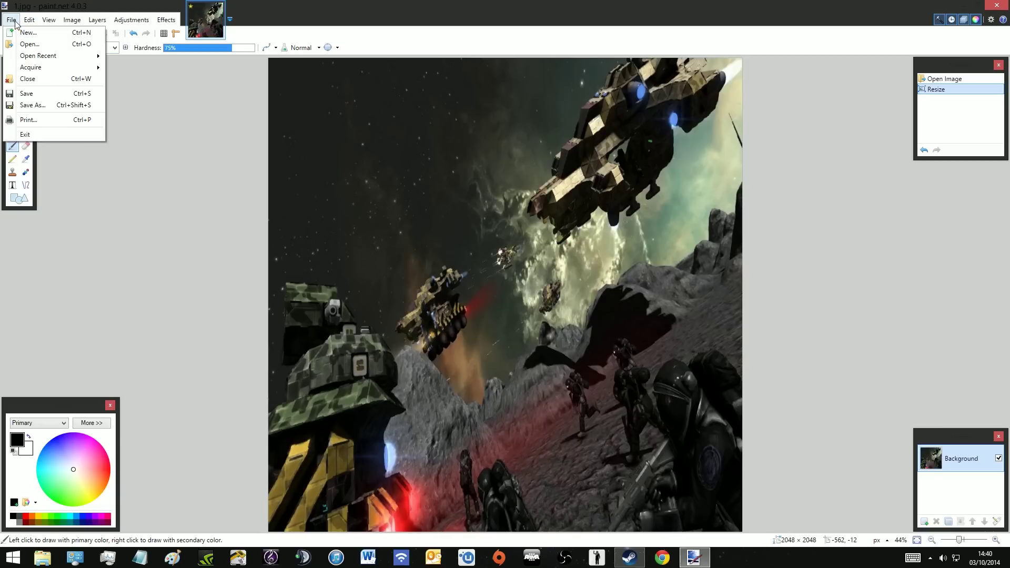
left_click(64, 105)
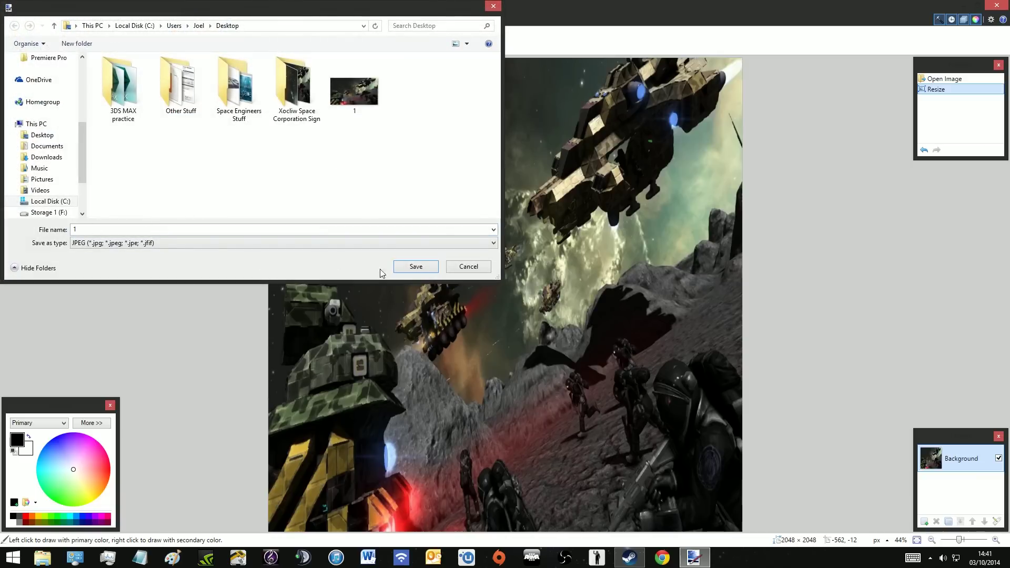
left_click(184, 243)
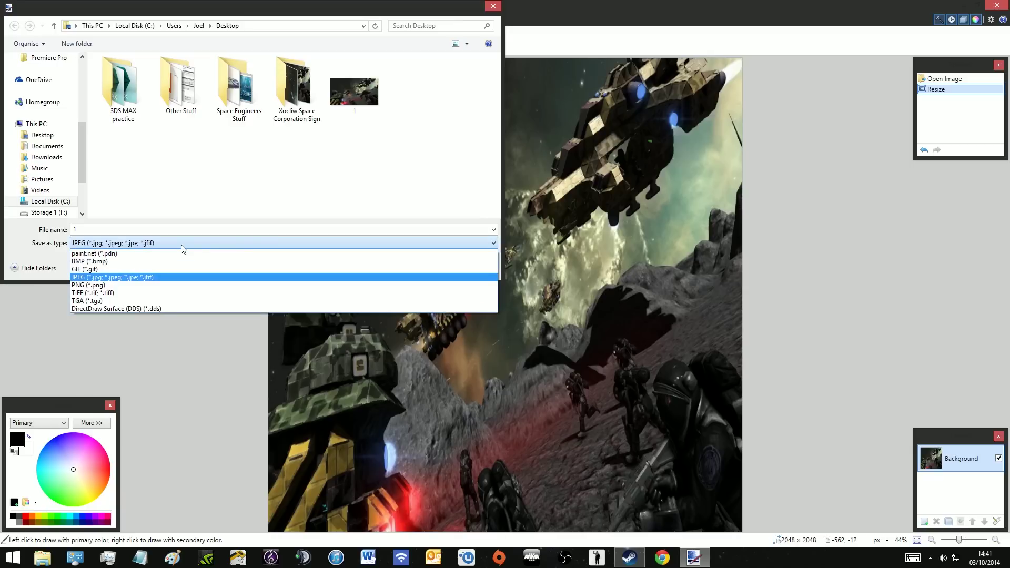
left_click(170, 308)
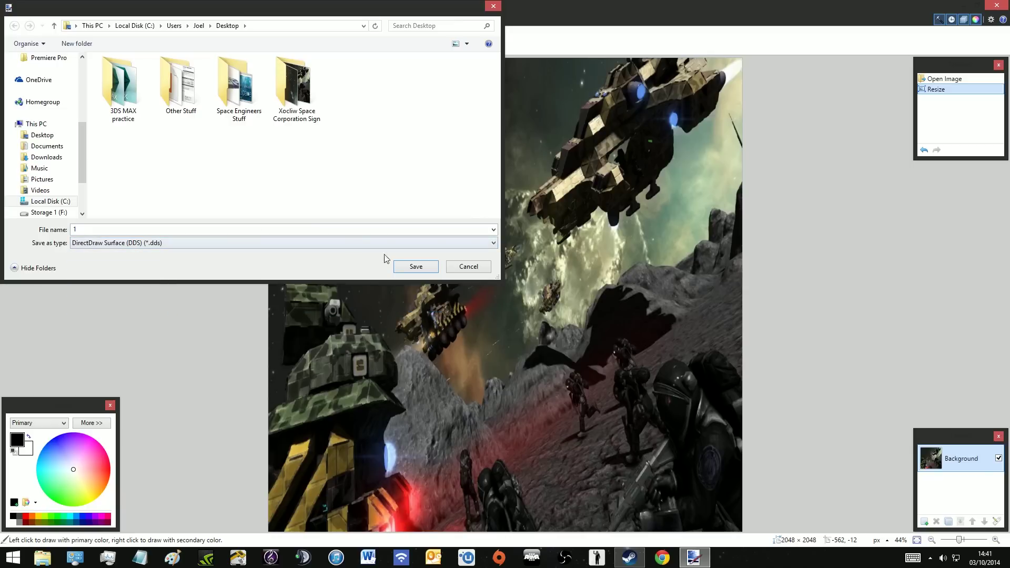
left_click(415, 267)
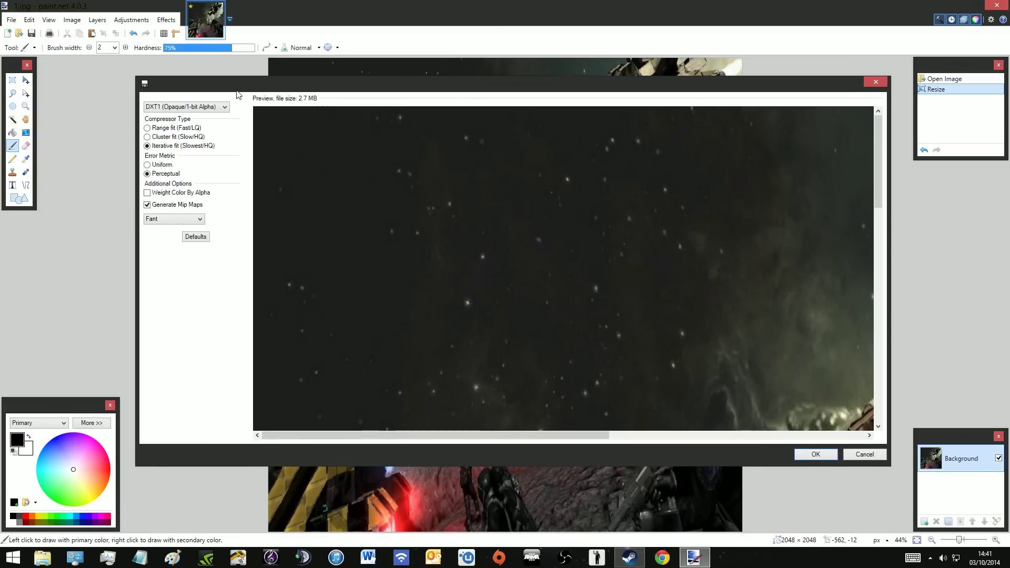
Step: Confirm the DDS save with DXT1 compression, Iterative fit and Generate Mip Maps on
left_click(223, 107)
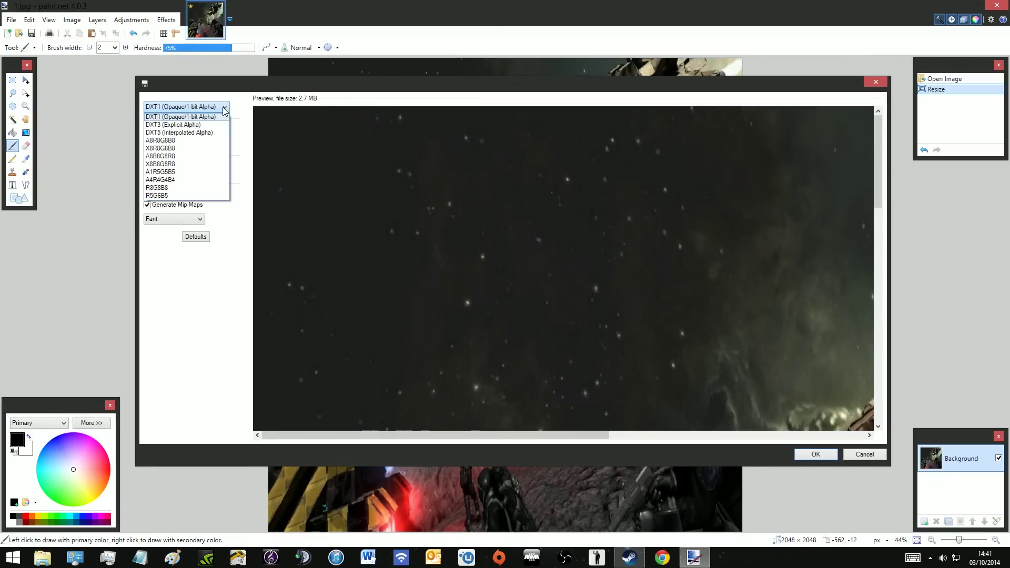
left_click(223, 107)
left_click(223, 107)
left_click(223, 107)
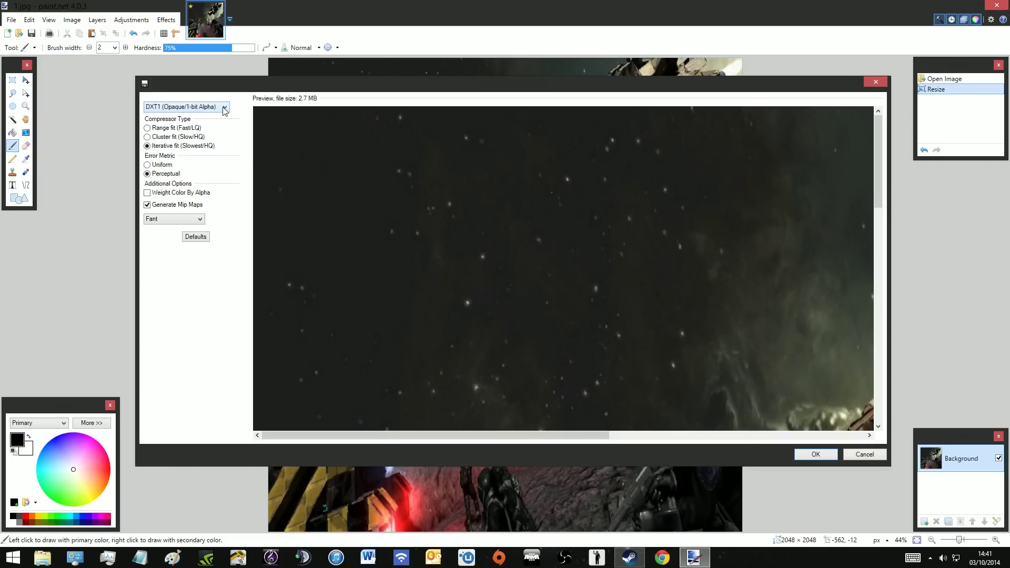
left_click(164, 137)
left_click(158, 128)
left_click(158, 137)
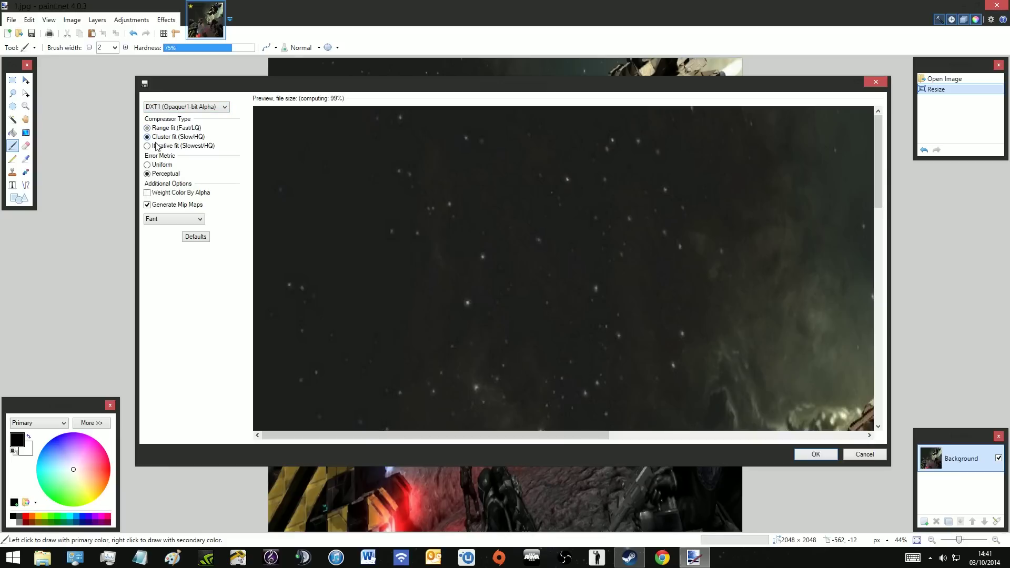
left_click(156, 146)
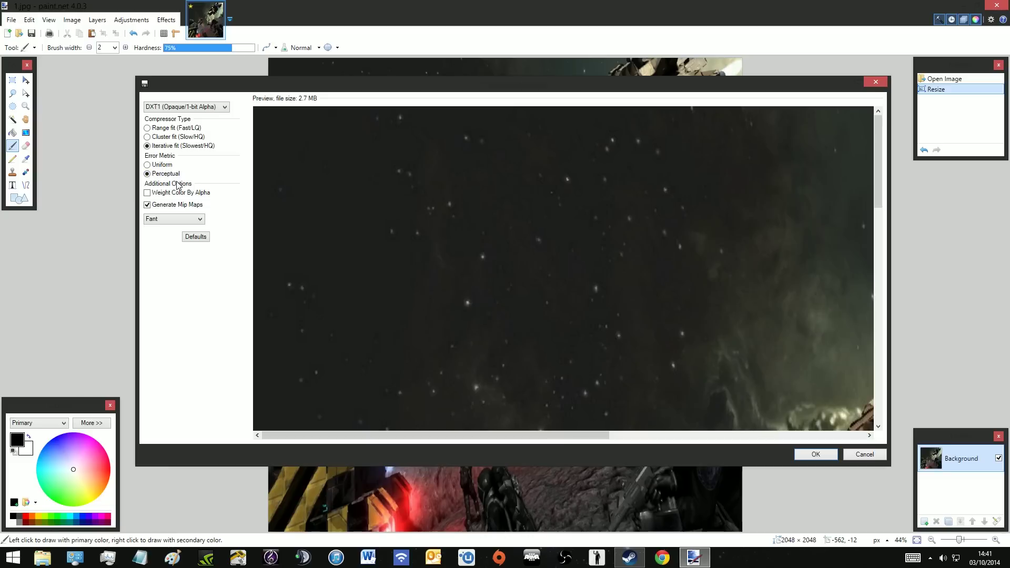
left_click(148, 205)
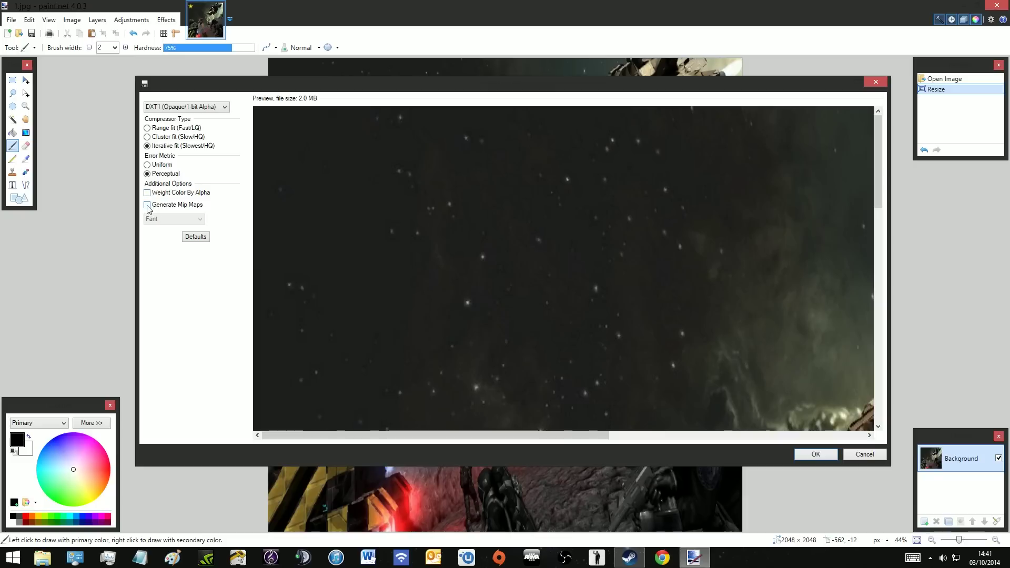
left_click(148, 205)
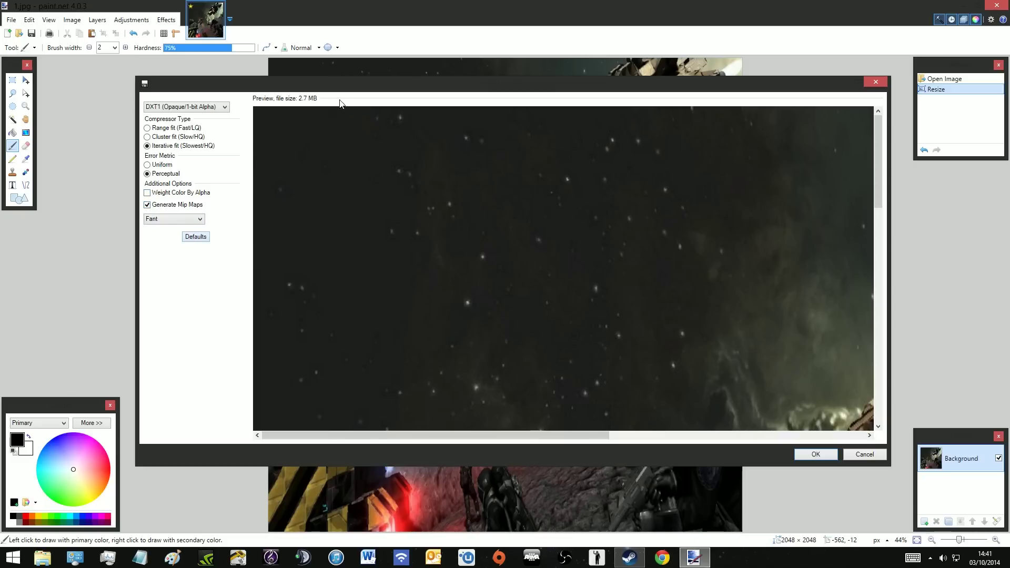
left_click_drag(347, 90, 330, 76)
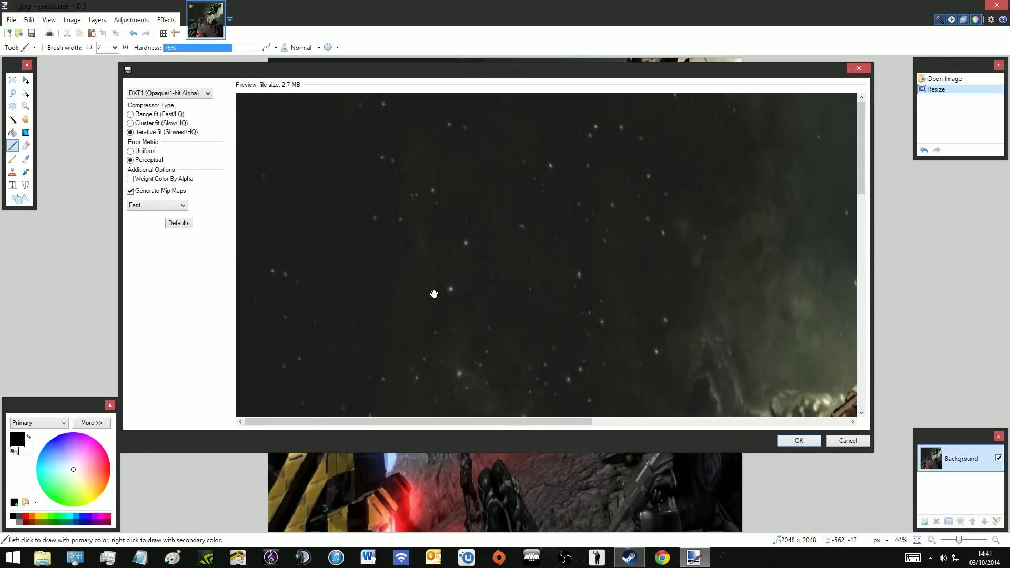
left_click(793, 441)
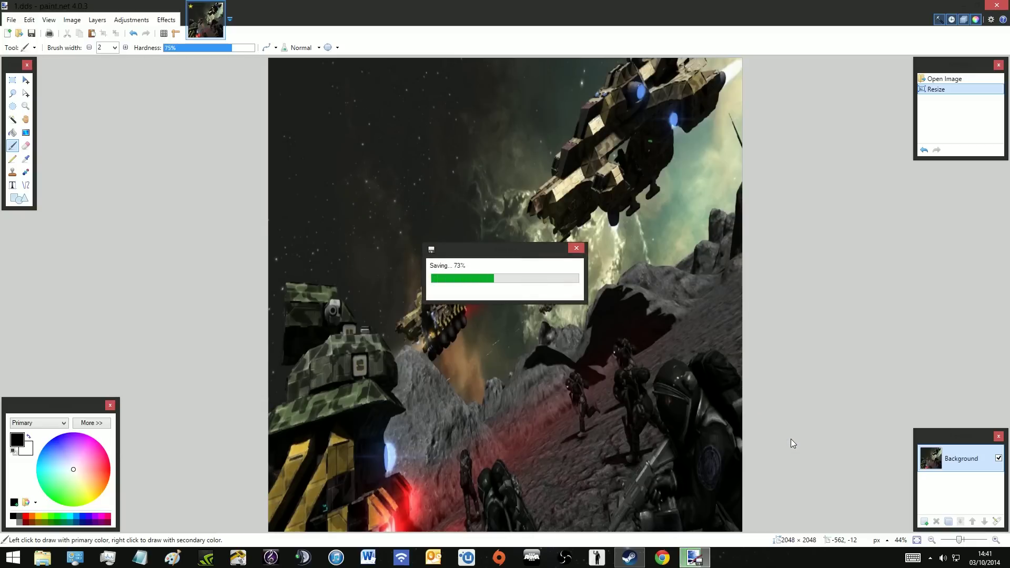
left_click(42, 558)
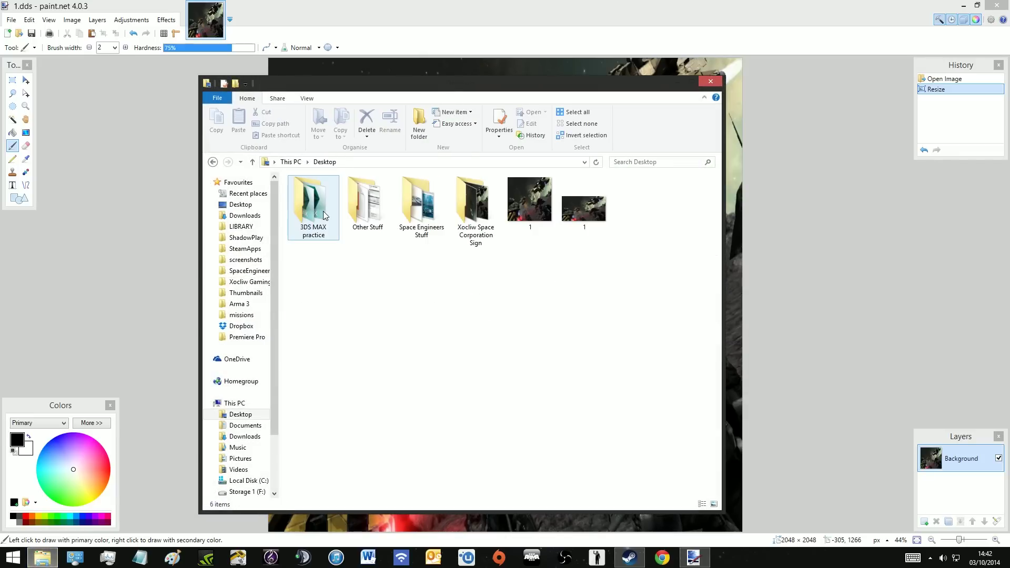
Step: Preview the saved 1.dds in Photo Viewer, flip through its pages, then close it
double_click(553, 204)
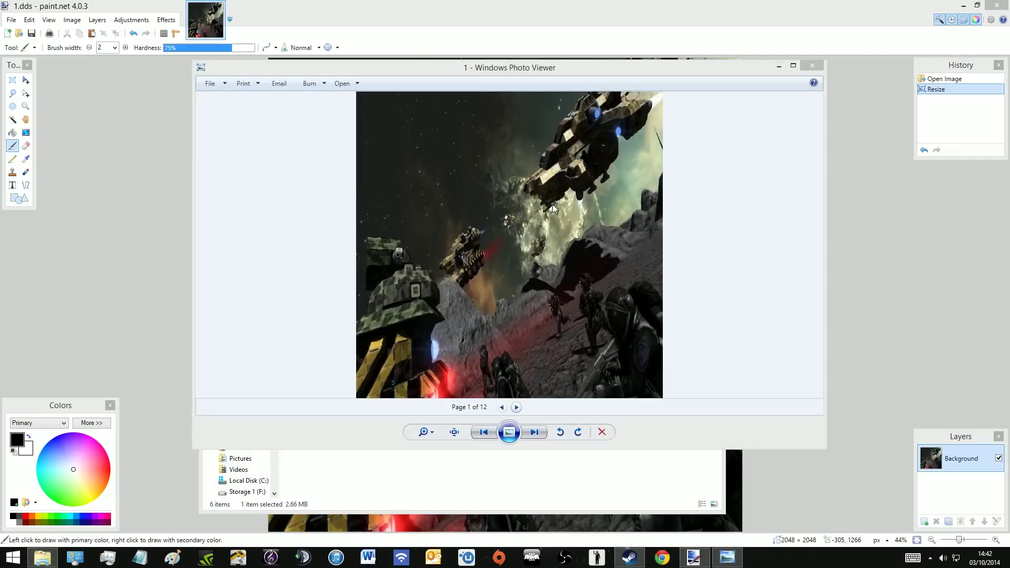
left_click(516, 408)
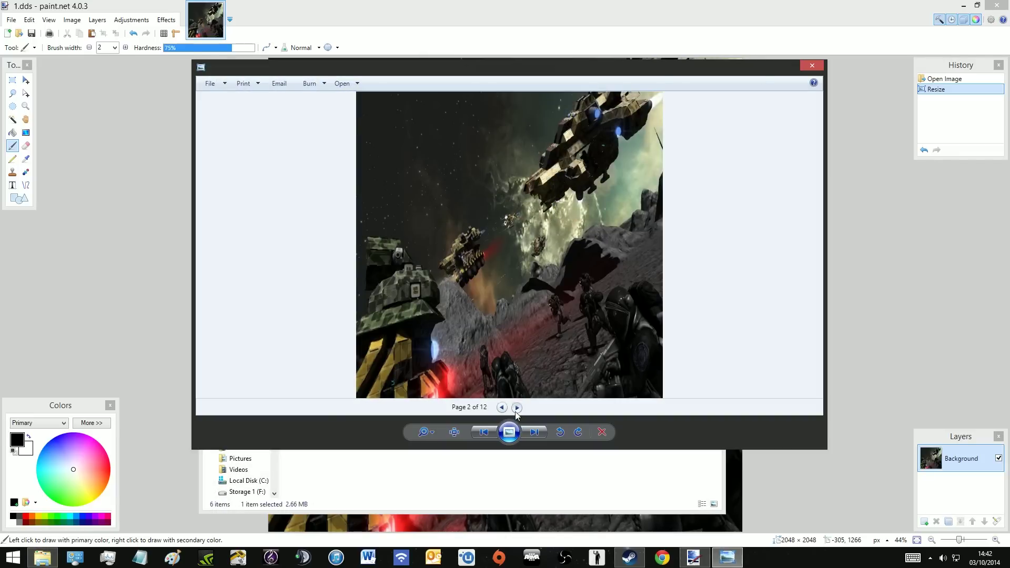
left_click(516, 407)
left_click(516, 407)
left_click(501, 407)
left_click(501, 407)
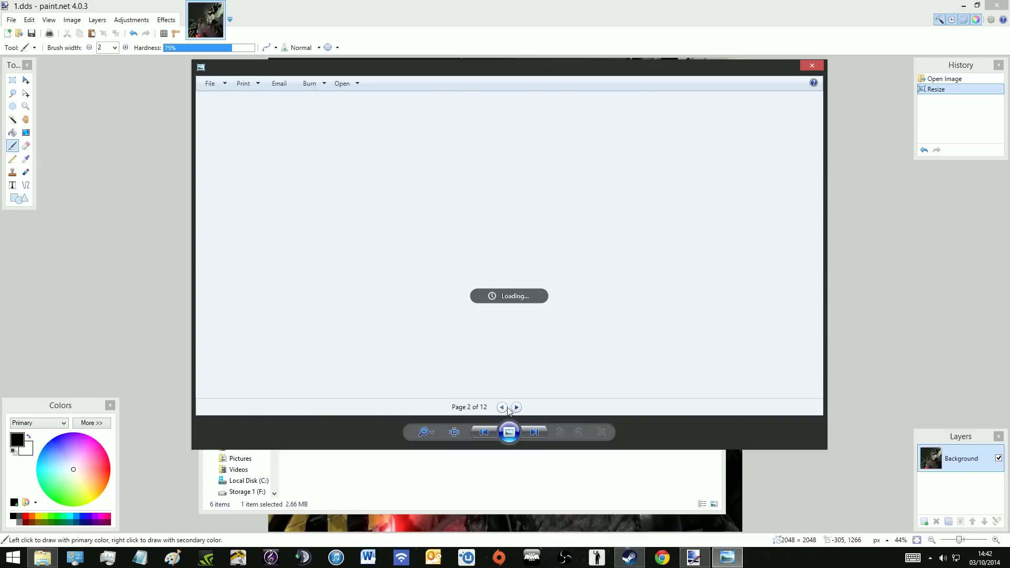
left_click(812, 66)
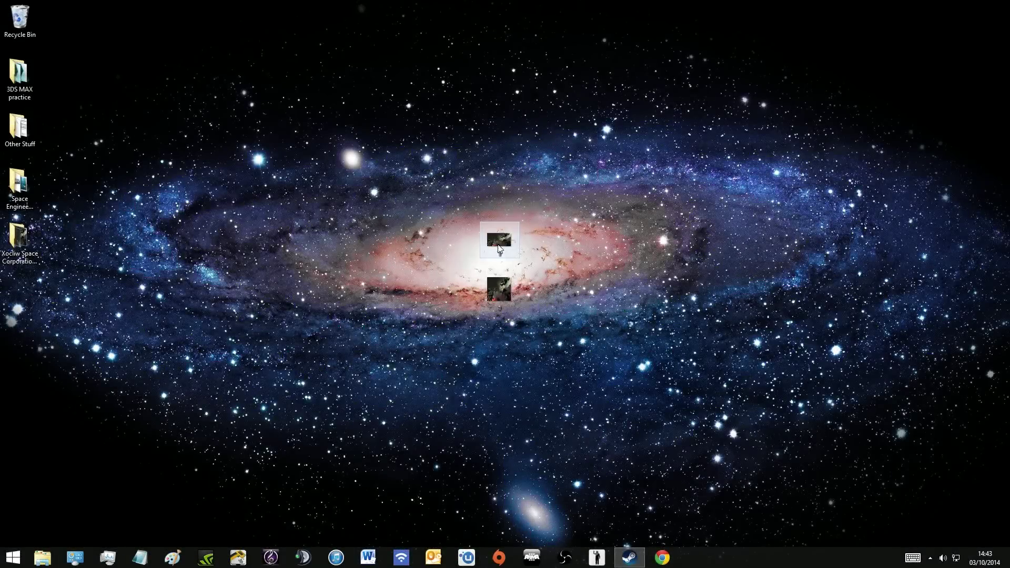
Step: Rearrange the two desktop image icons named 1 and clear the selection
left_click_drag(246, 106, 178, 21)
left_click_drag(498, 289, 499, 237)
left_click_drag(452, 192, 554, 358)
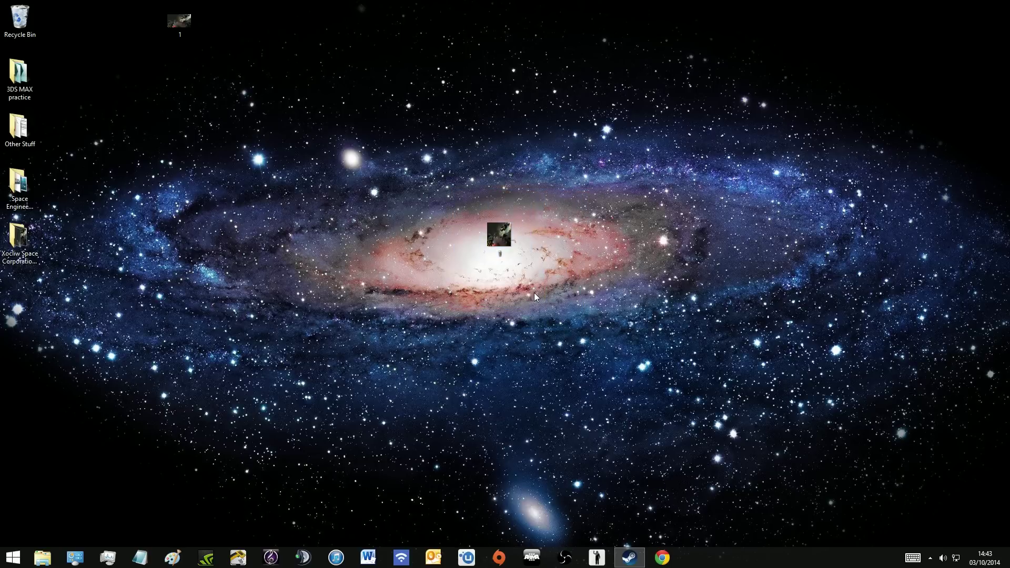
left_click(555, 246)
Step: From This PC, browse Local Disk (C:) to Program Files (x86)\Steam\SteamApps
left_click(52, 557)
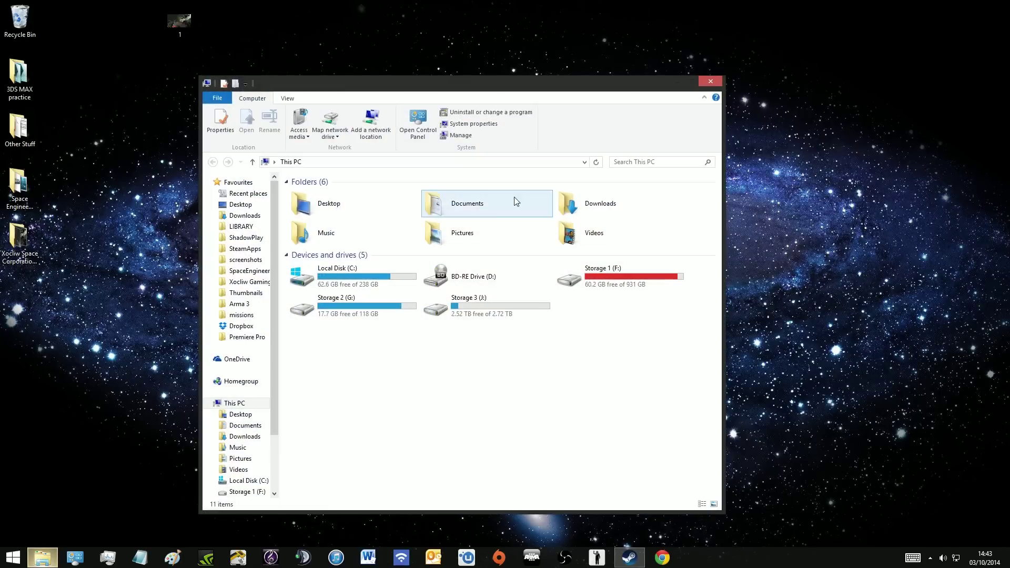
left_click(380, 277)
double_click(379, 277)
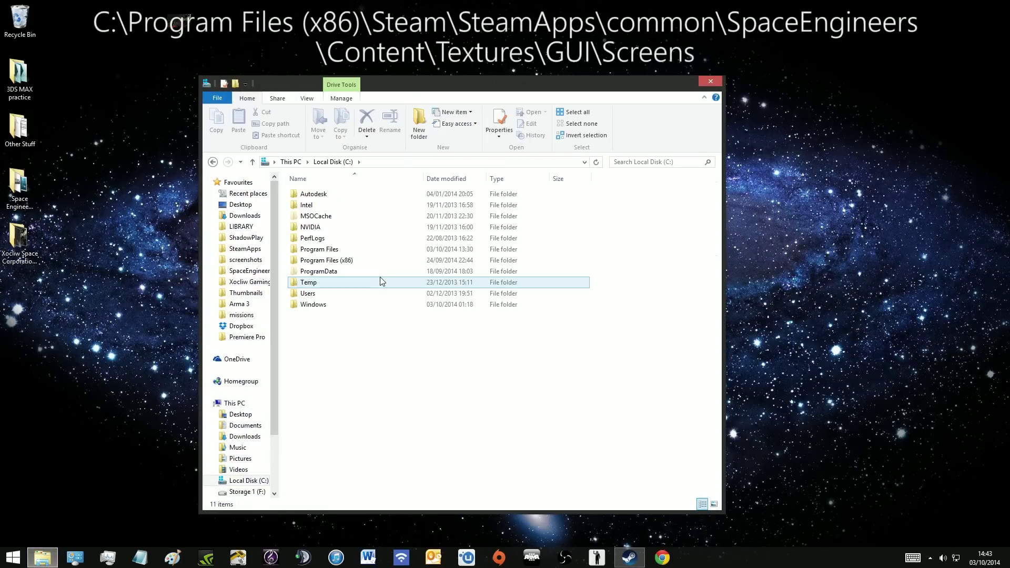
double_click(351, 262)
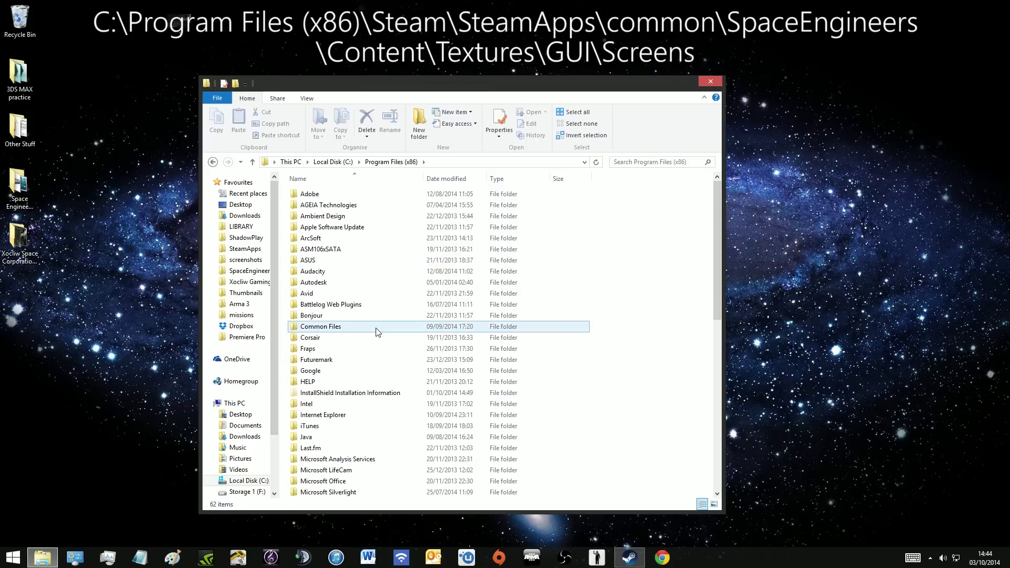
scroll(376, 332, "down", 5)
scroll(376, 331, "down", 5)
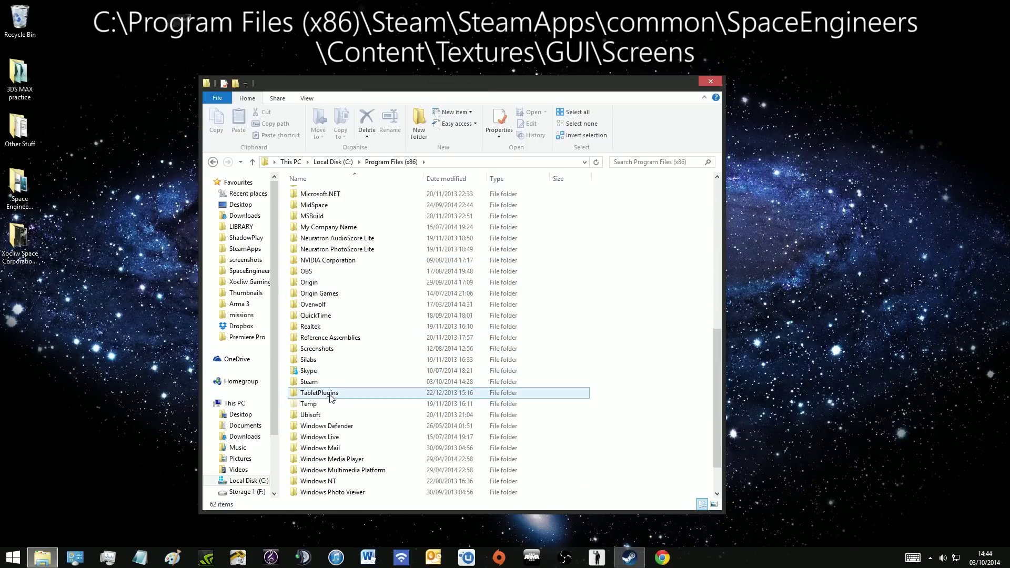
double_click(325, 382)
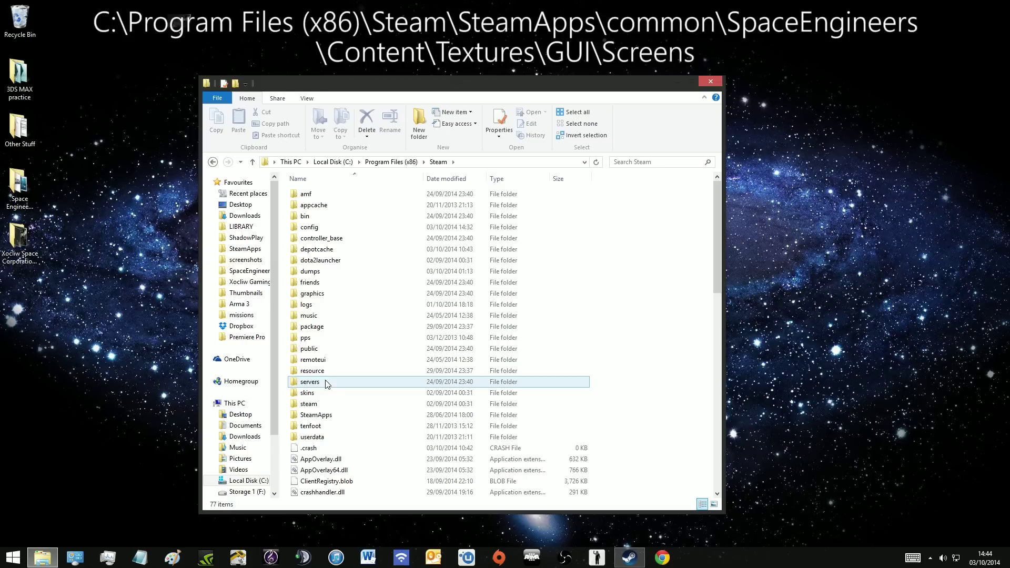
double_click(329, 416)
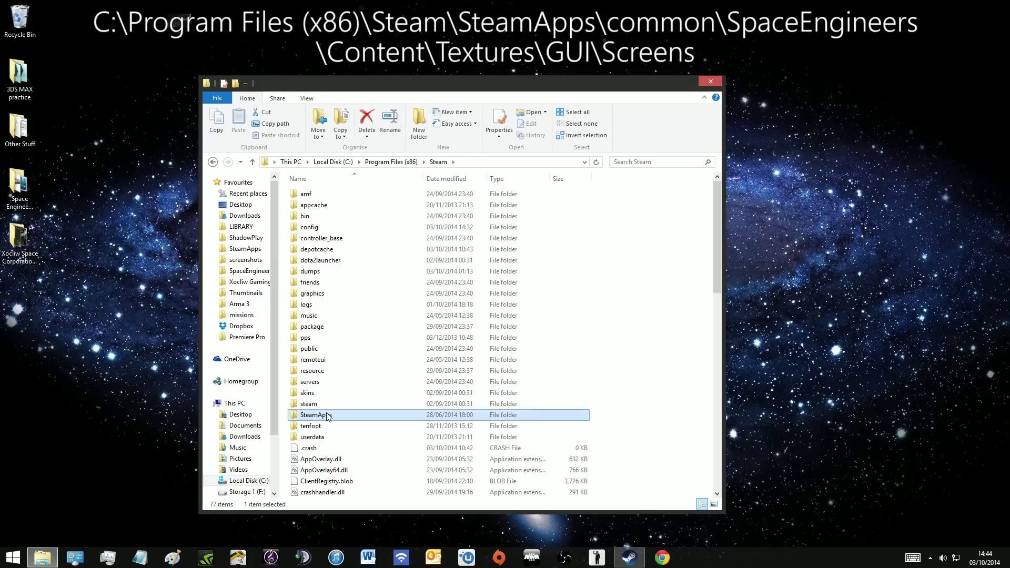
Step: Continue into common\SpaceEngineers\Content\Textures\GUI\Screens
double_click(326, 196)
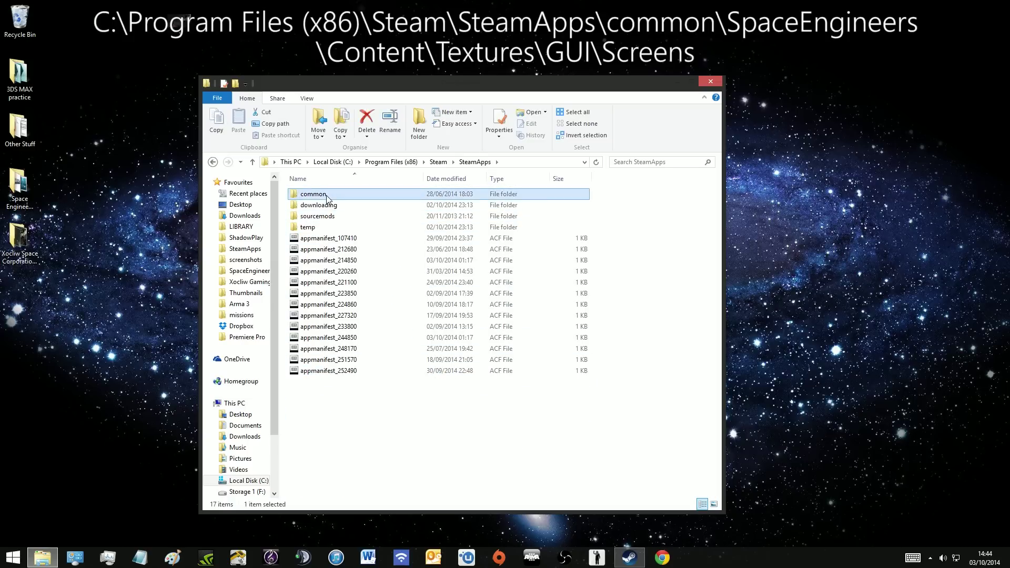
left_click(327, 317)
double_click(328, 318)
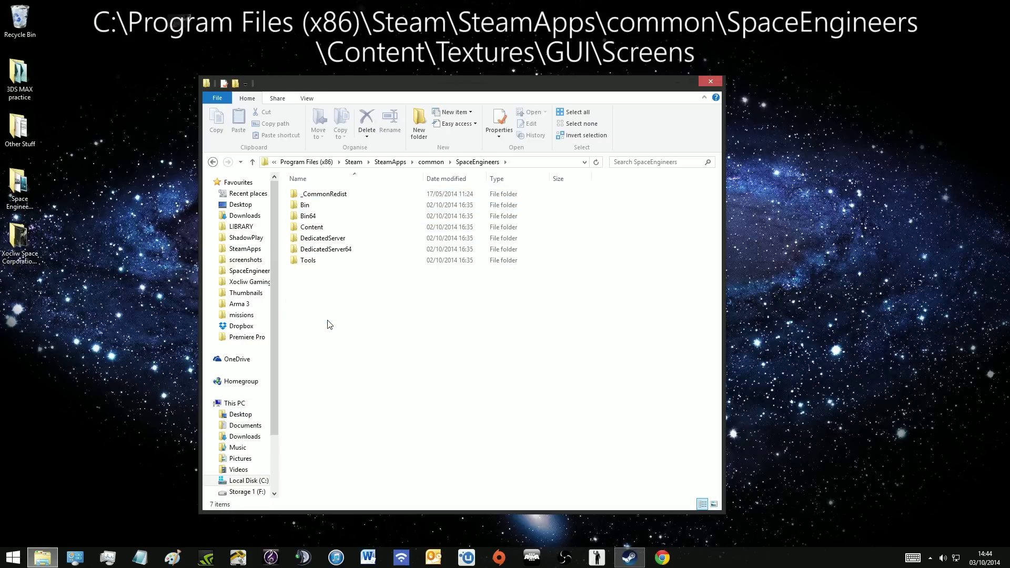
left_click(326, 229)
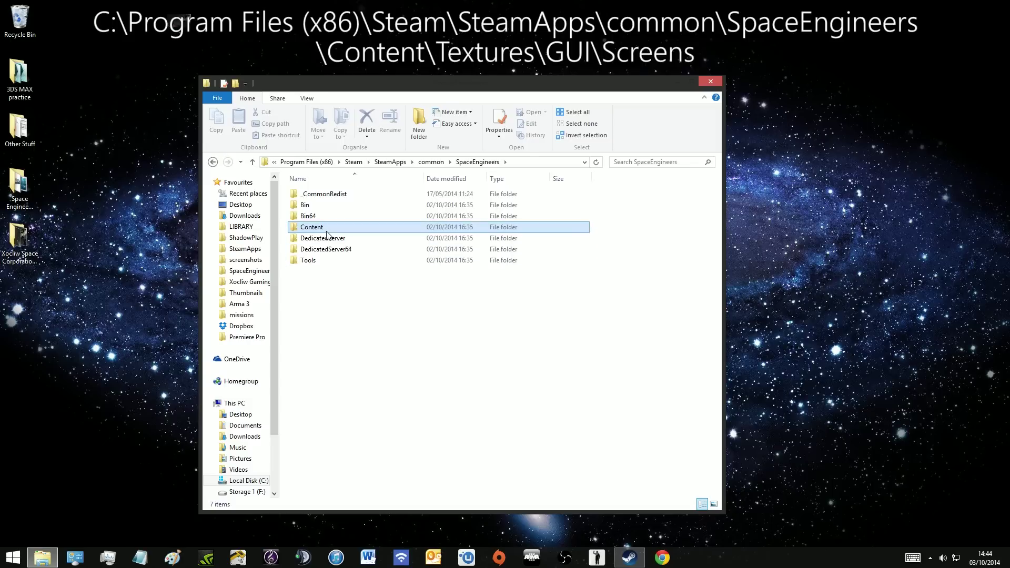
double_click(326, 229)
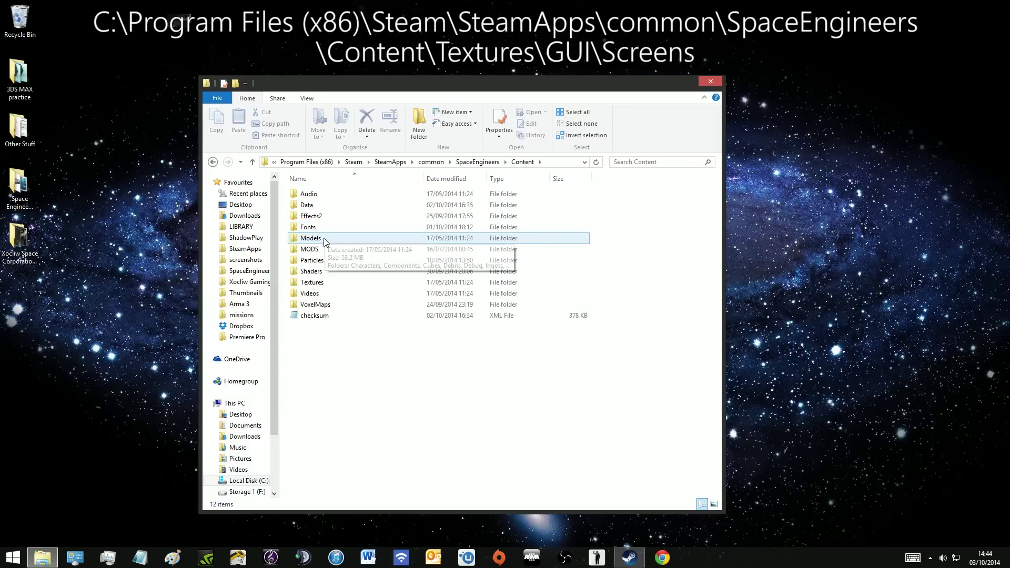
left_click(323, 284)
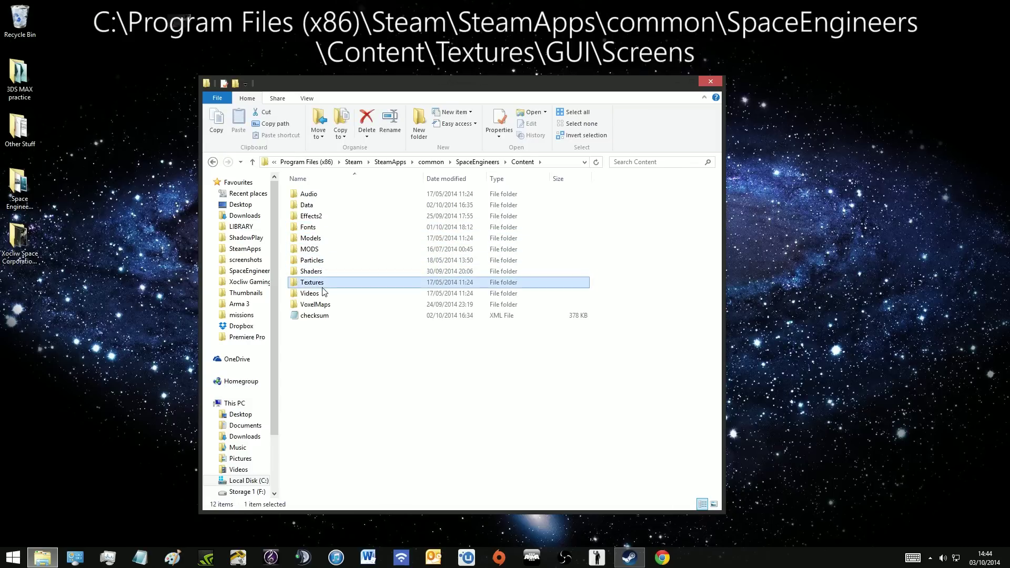
double_click(323, 284)
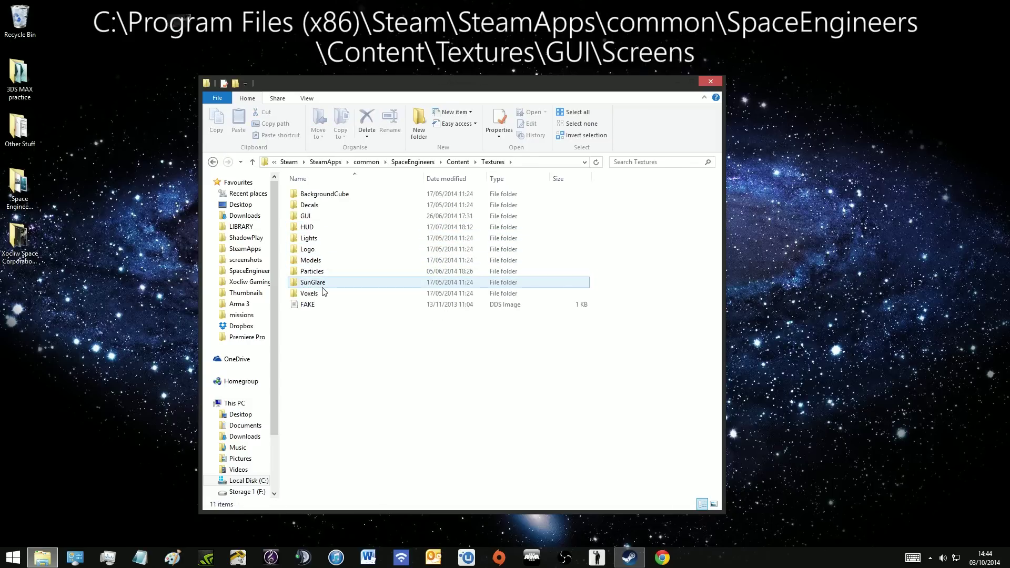
double_click(322, 219)
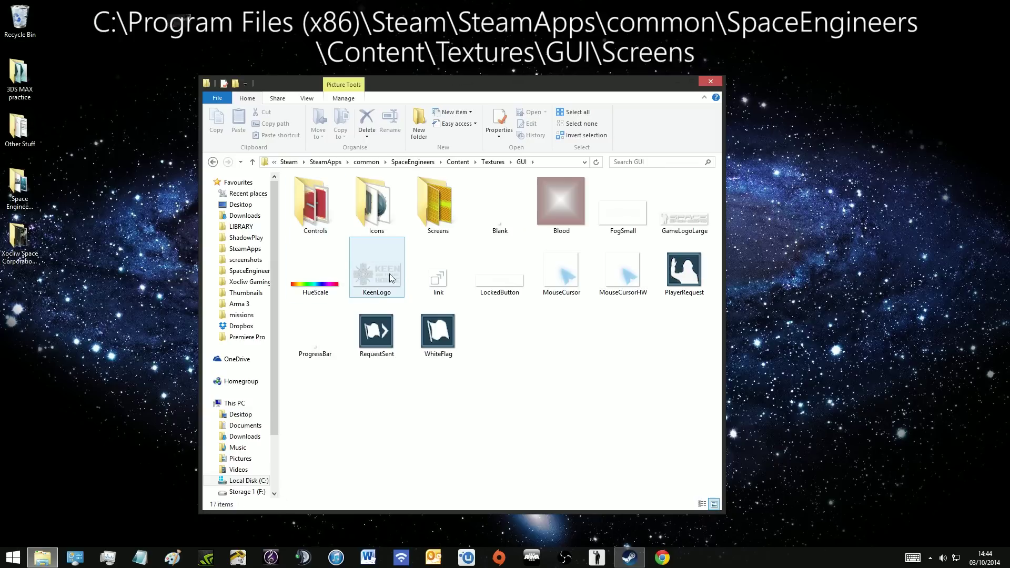
double_click(436, 220)
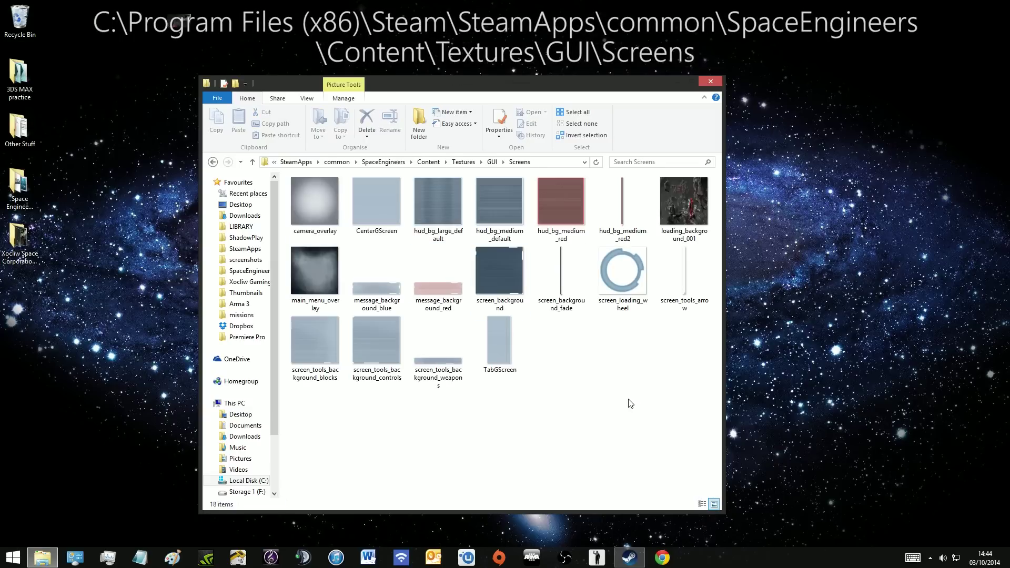
left_click_drag(323, 430, 526, 413)
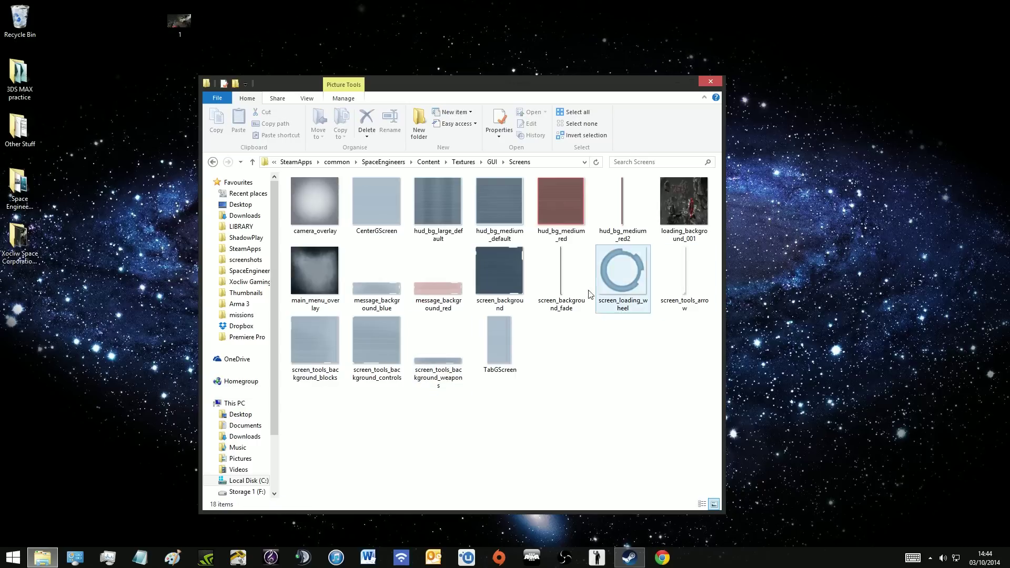
Step: Preview the original loading_background_001 texture, then close the viewer
double_click(689, 217)
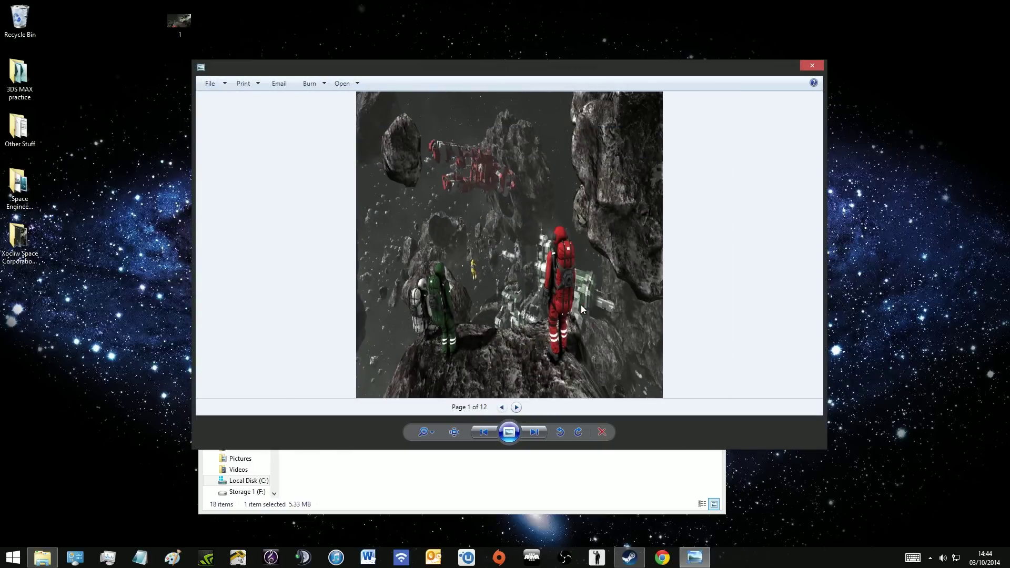
scroll(493, 274, "up", 2)
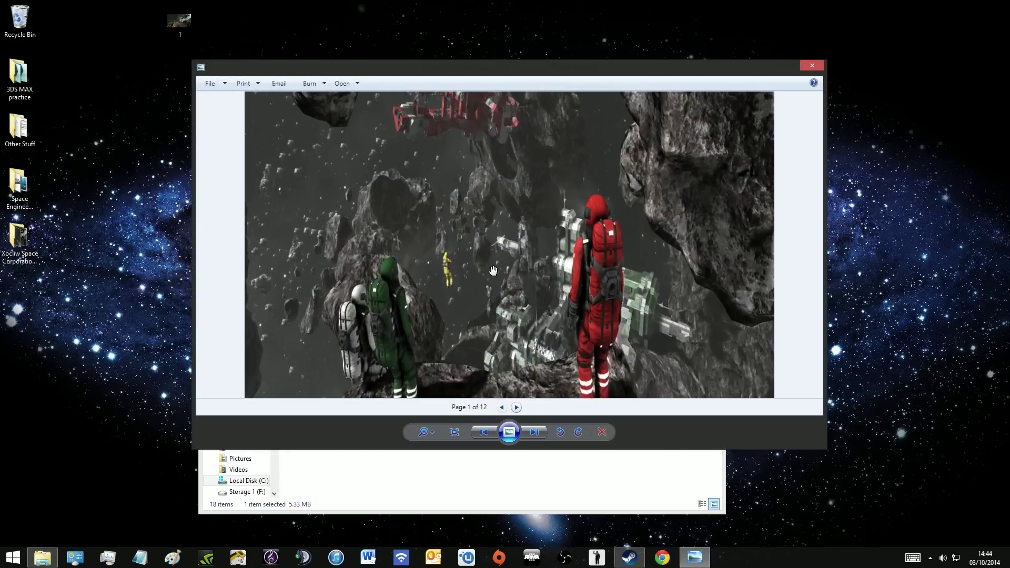
scroll(500, 266, "down", 3)
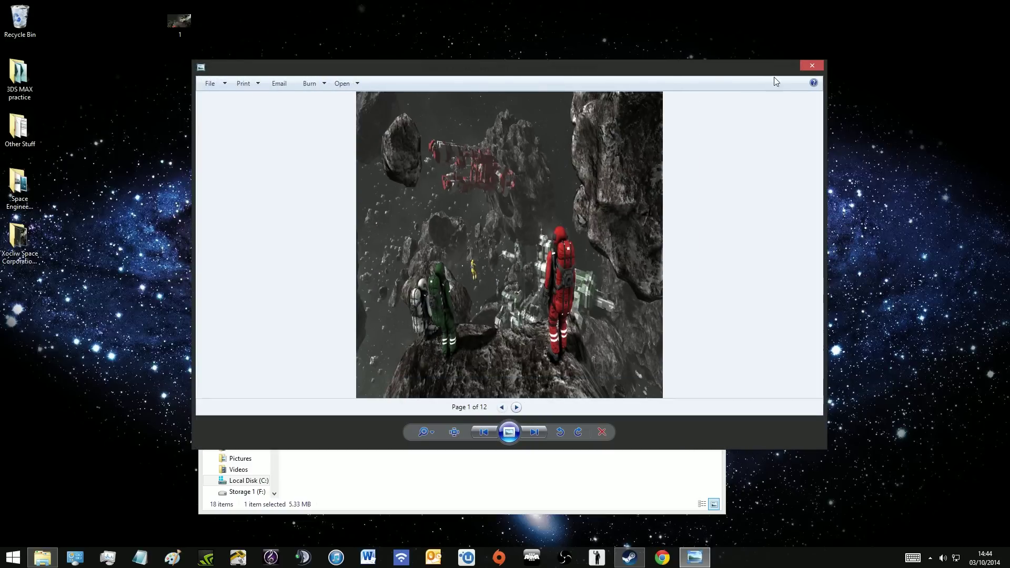
left_click(810, 66)
Step: Reposition the Explorer window and copy desktop image 1 into the Screens folder
left_click_drag(581, 93, 353, 78)
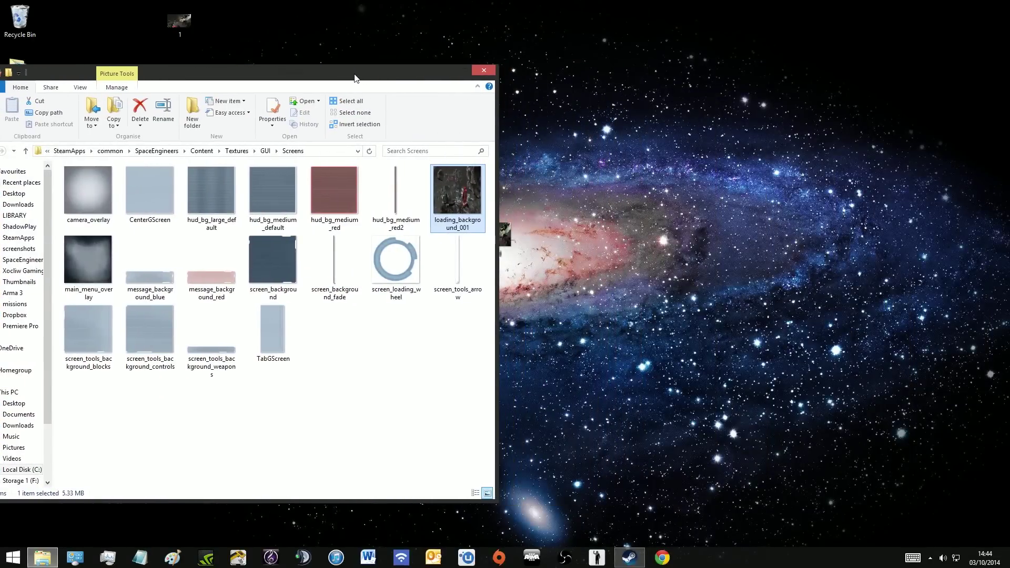
left_click_drag(458, 195, 658, 236)
left_click_drag(412, 71, 495, 66)
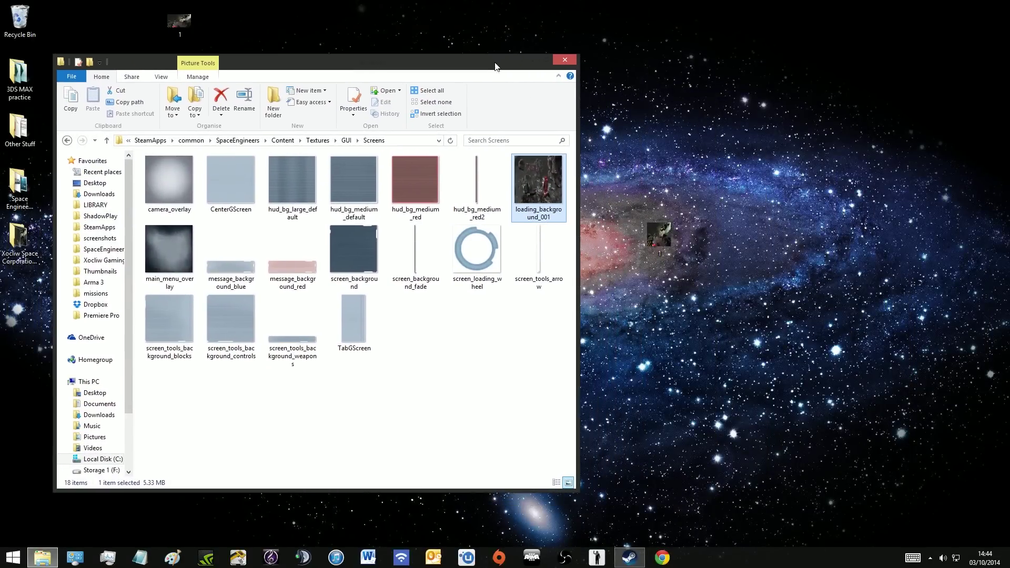
left_click_drag(661, 232, 438, 393)
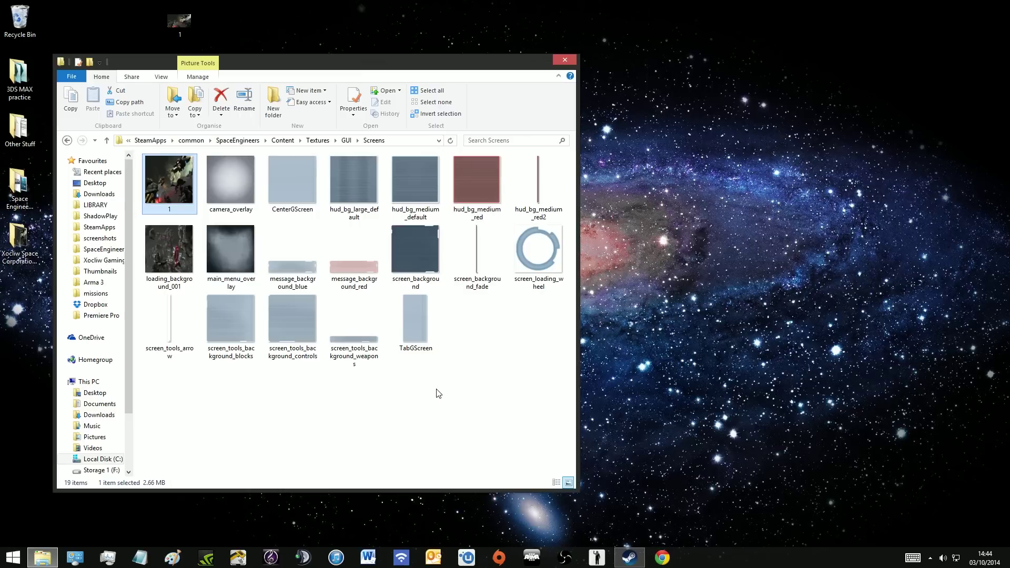
left_click(506, 350)
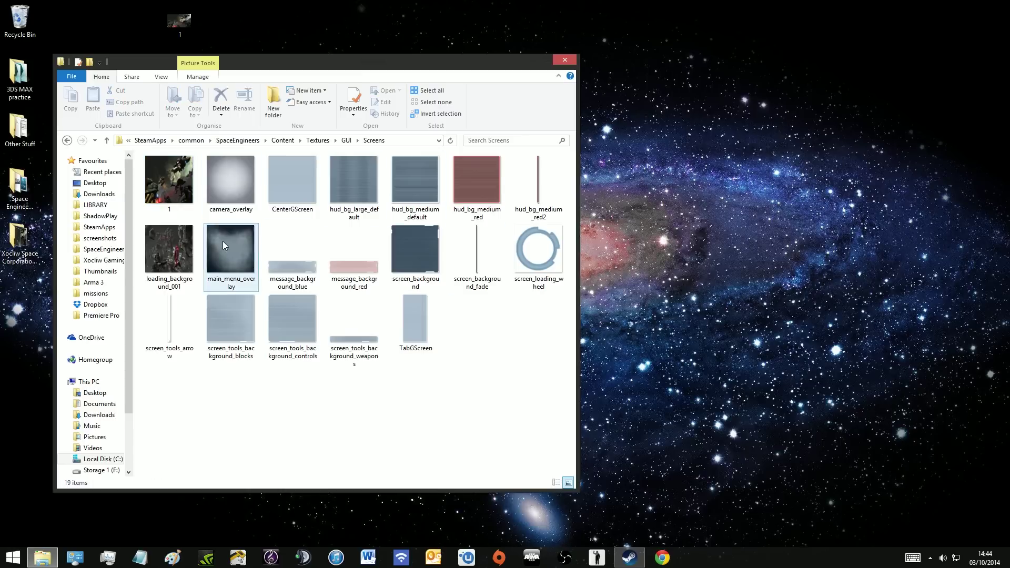
Step: Rename the original texture to loading_background_001old
right_click(182, 266)
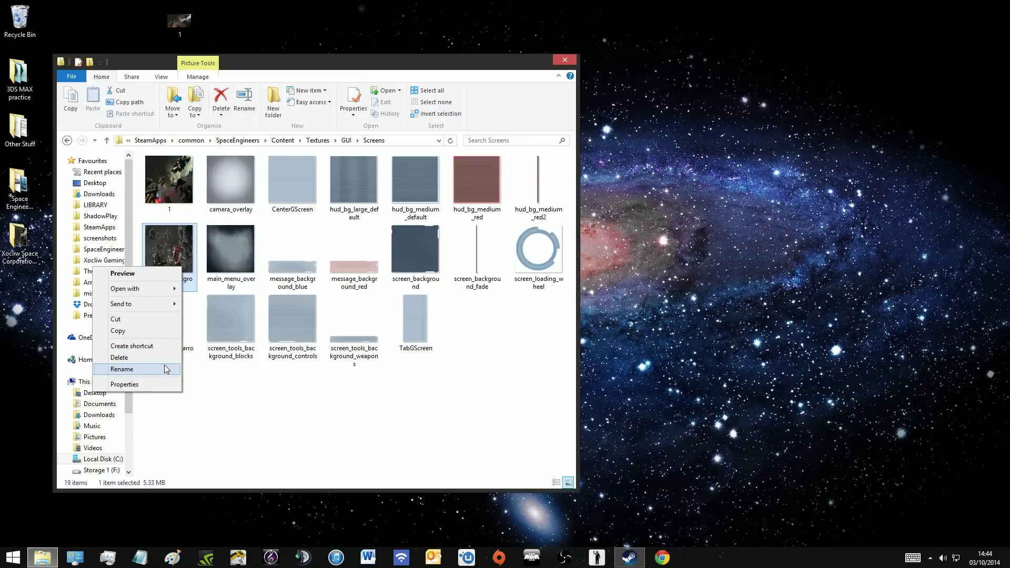
left_click(164, 368)
key("ctrl+c")
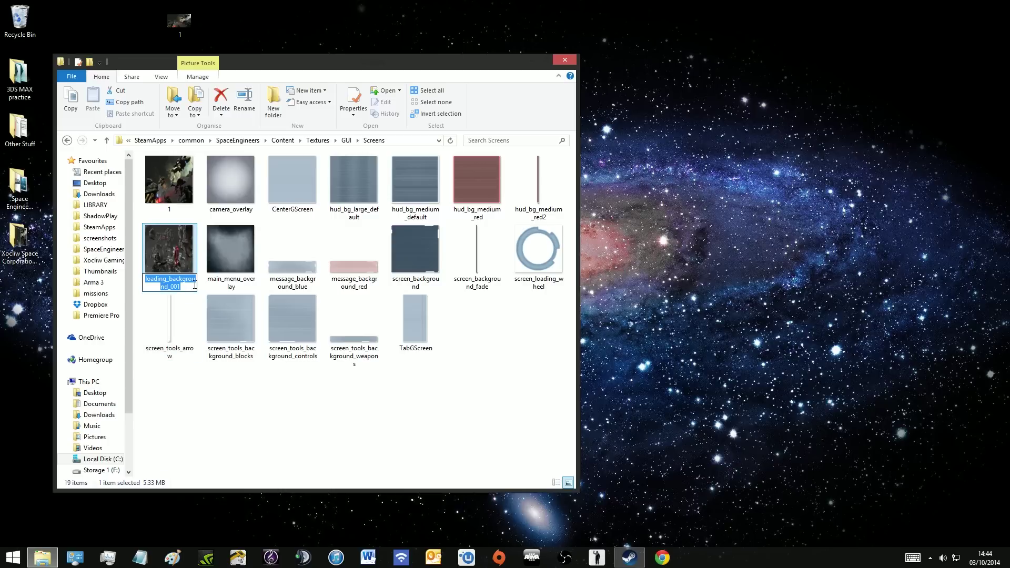
left_click(188, 287)
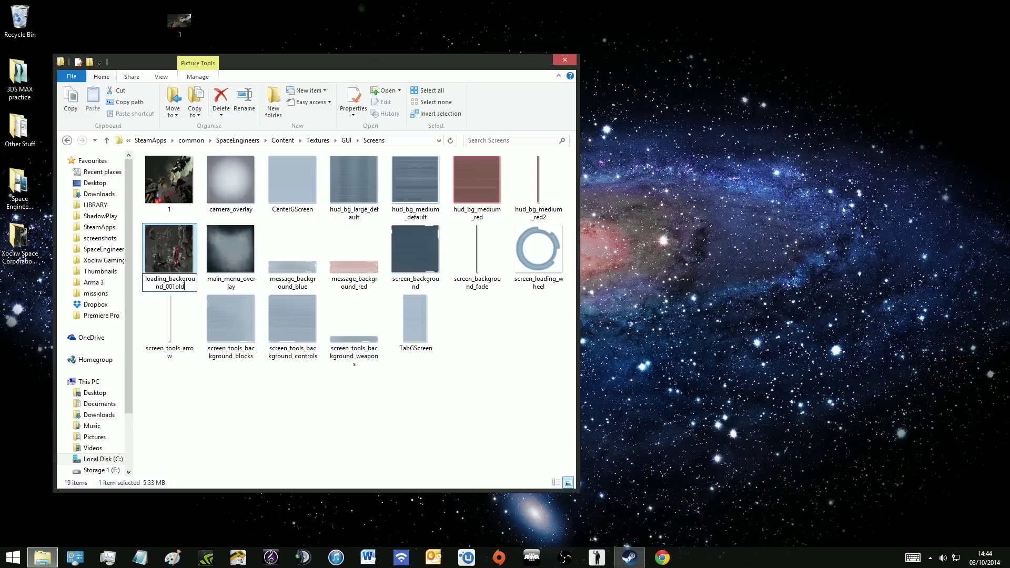
key("Return")
Step: Rename image 1 to loading_background_001 by pasting the original name
right_click(175, 184)
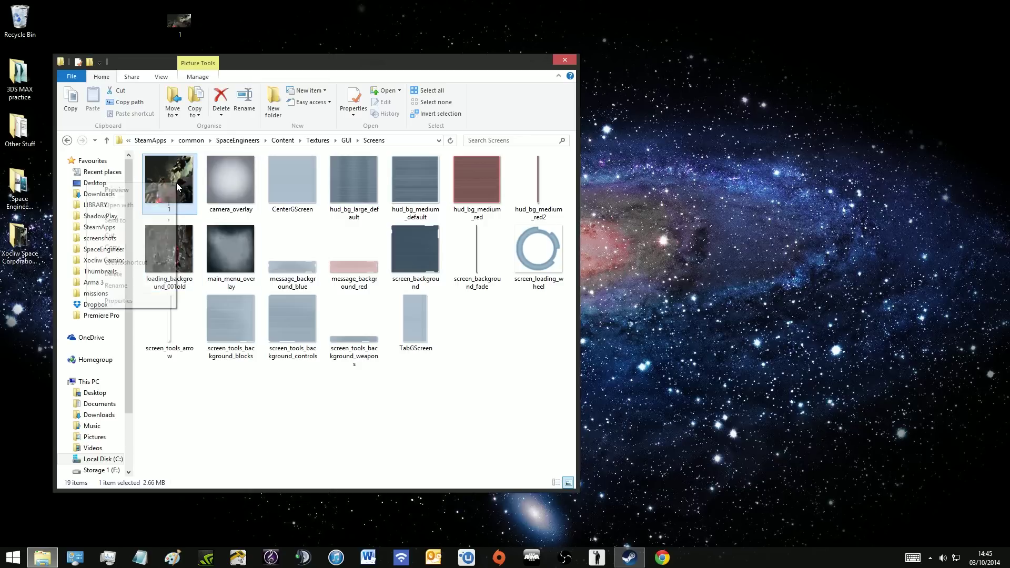
left_click(150, 285)
key("ctrl+v")
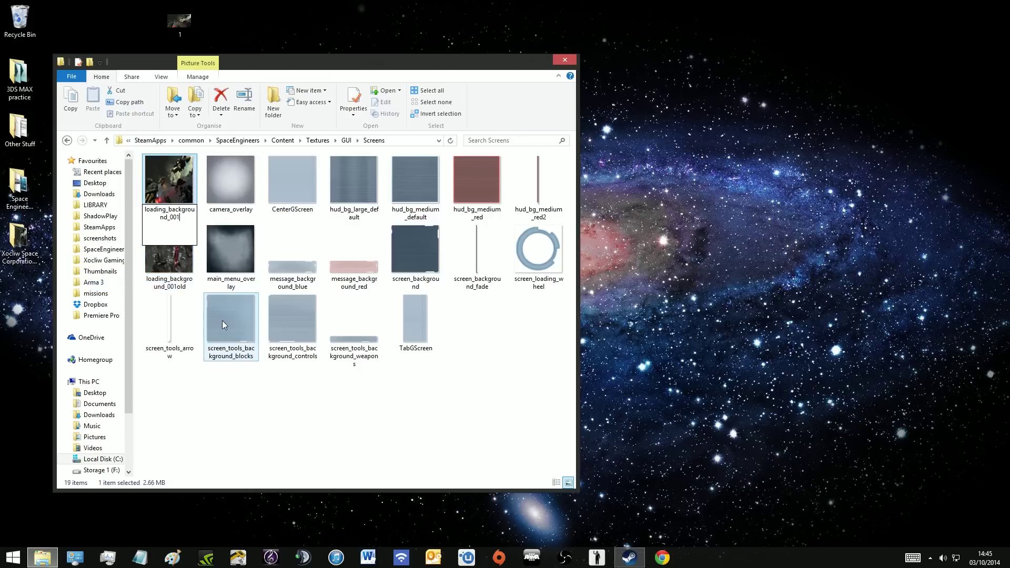
left_click(253, 448)
left_click(169, 252)
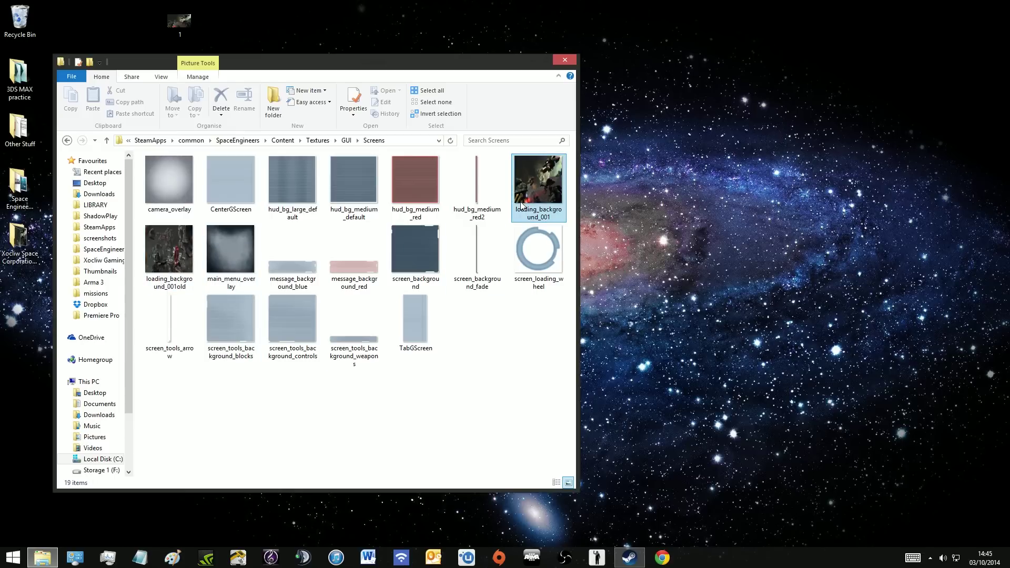
Step: Preview the new loading_background_001 image, then close the viewer and Explorer
left_click(536, 192)
double_click(537, 191)
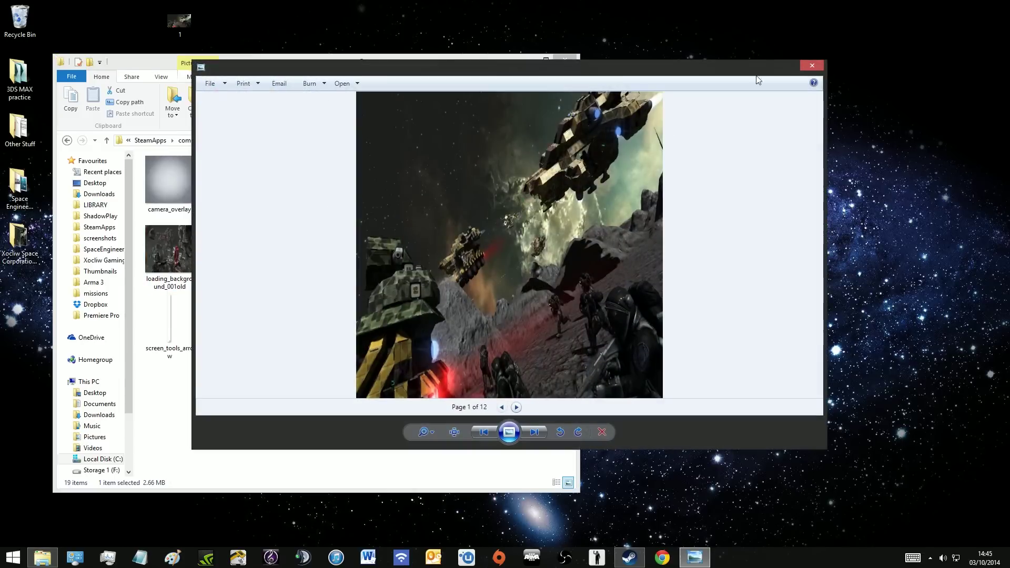
left_click(817, 67)
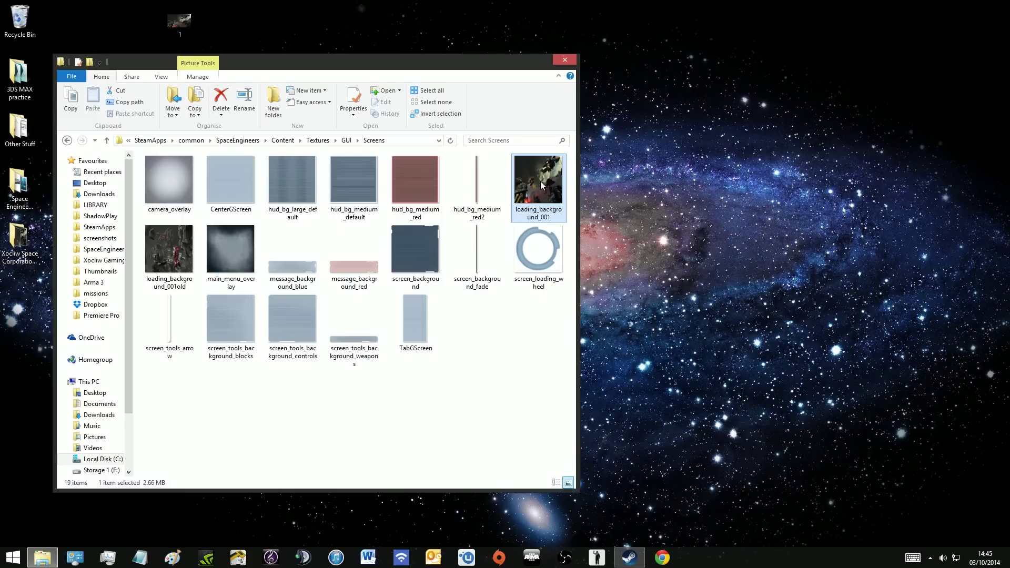
left_click(564, 61)
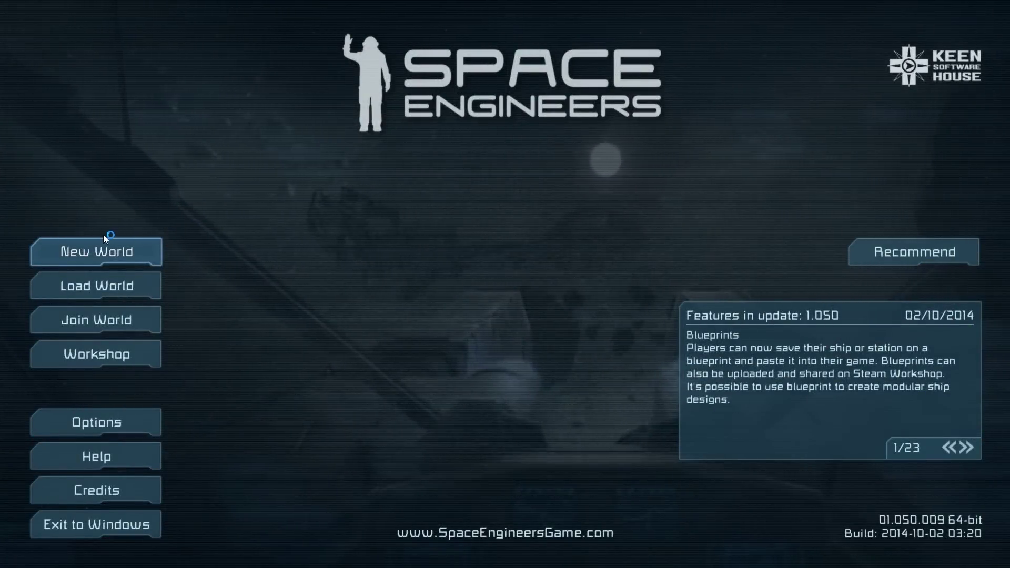
Step: Start a new custom world using the Easy Start 2 scenario
left_click(103, 249)
left_click(461, 308)
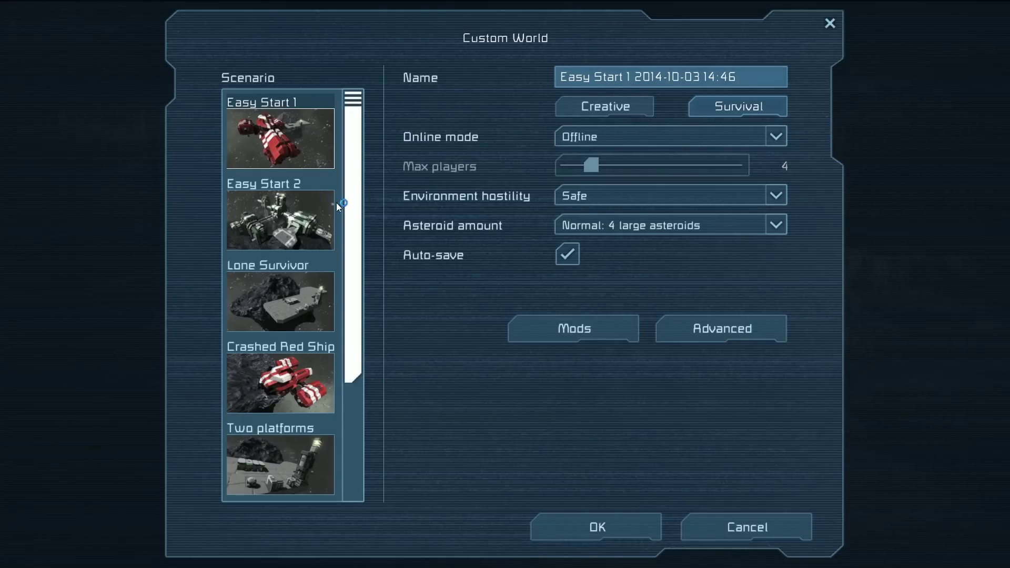
scroll(338, 263, "down", 3)
scroll(339, 295, "up", 2)
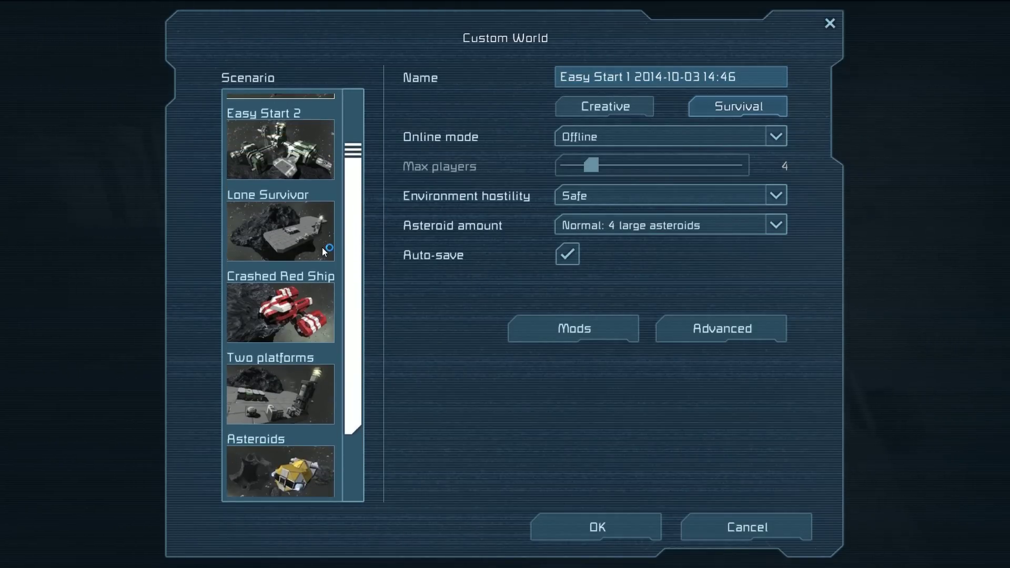
scroll(320, 239, "up", 1)
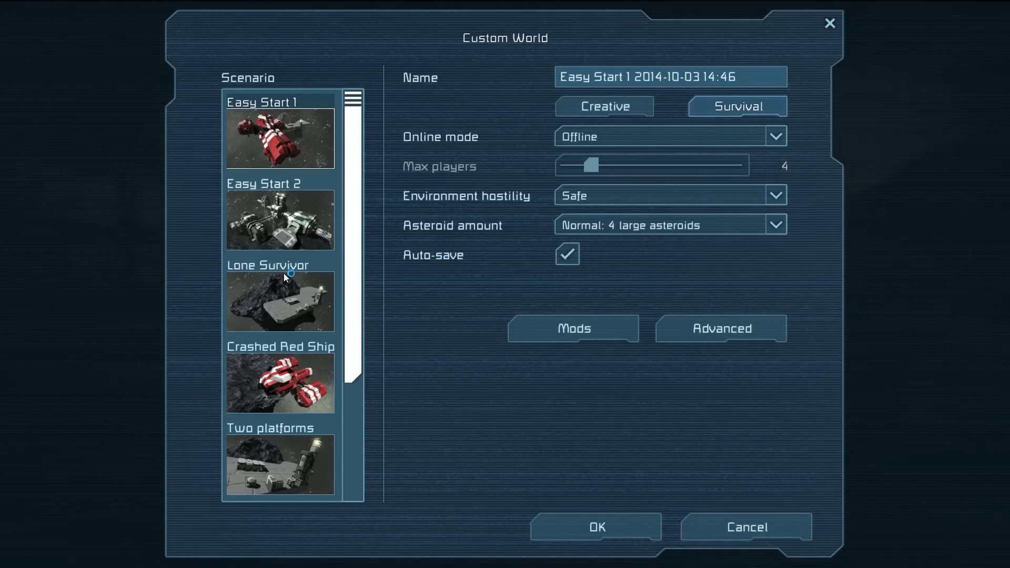
left_click(282, 229)
Step: Set asteroids to Extreme (16 large), choose Creative mode, and start loading the world
left_click(676, 225)
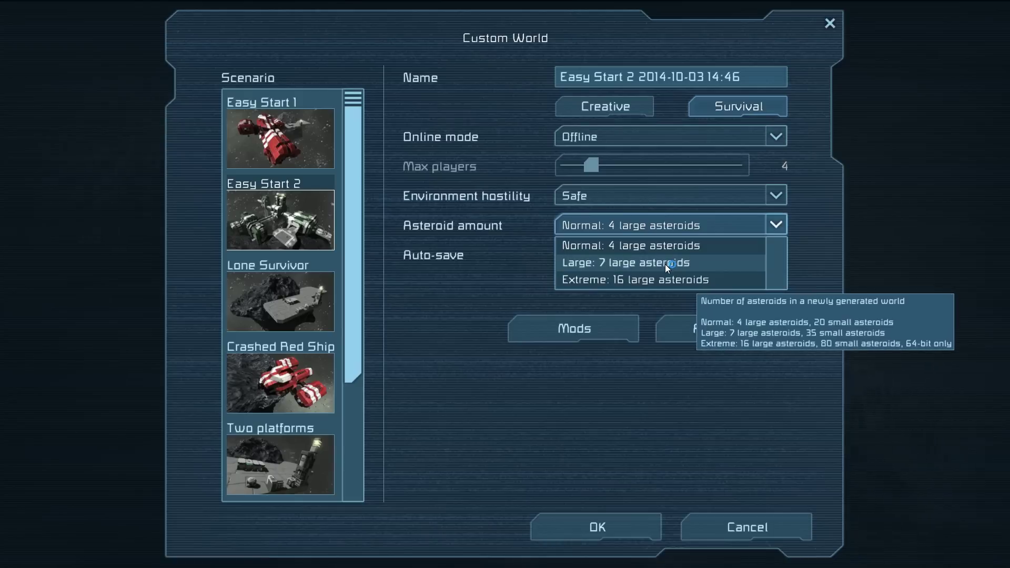
left_click(664, 279)
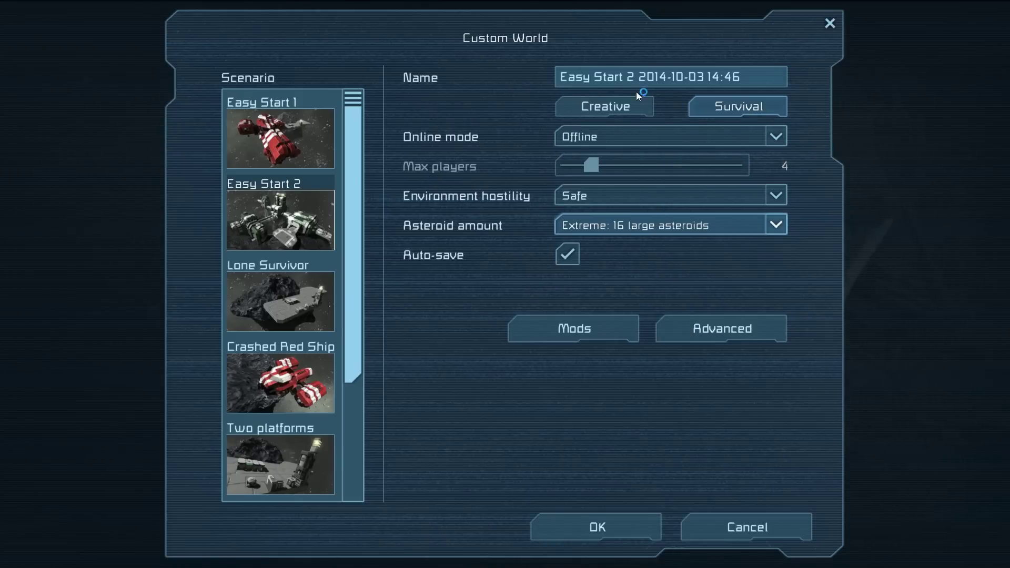
left_click(622, 100)
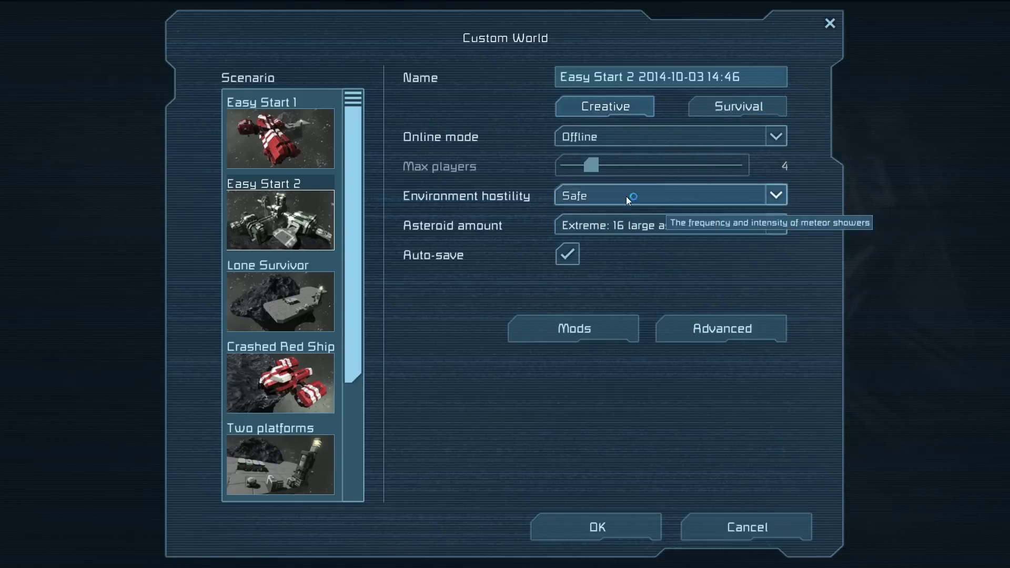
left_click(600, 520)
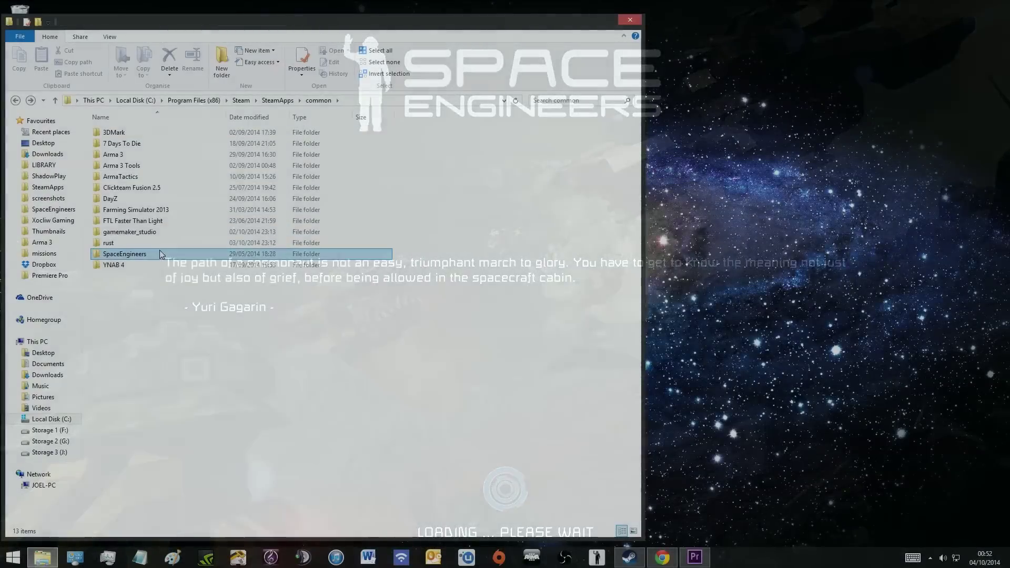
Step: Browse SpaceEngineers\Content\Textures\GUI\Screens in File Explorer
double_click(126, 254)
double_click(147, 166)
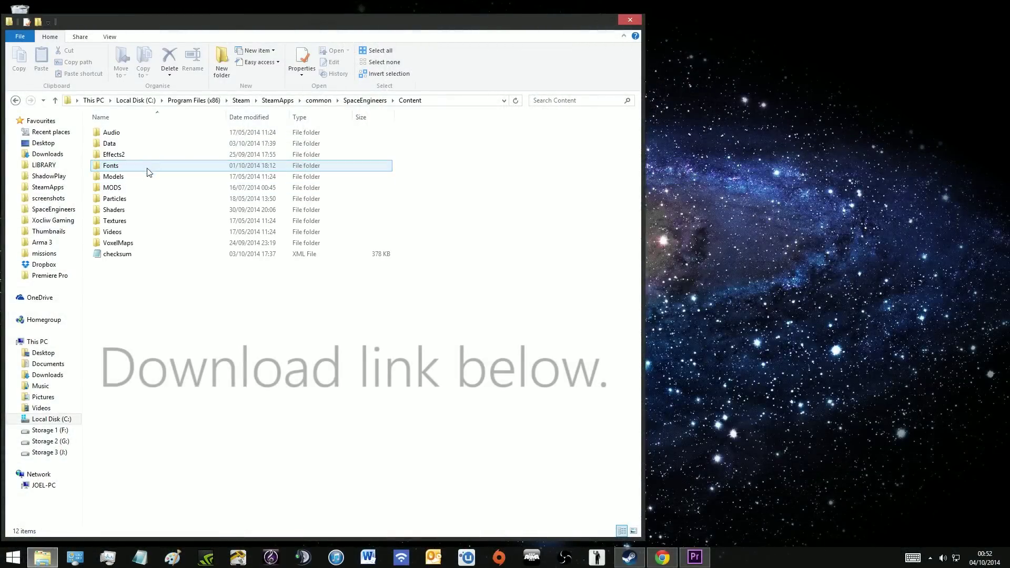
double_click(151, 220)
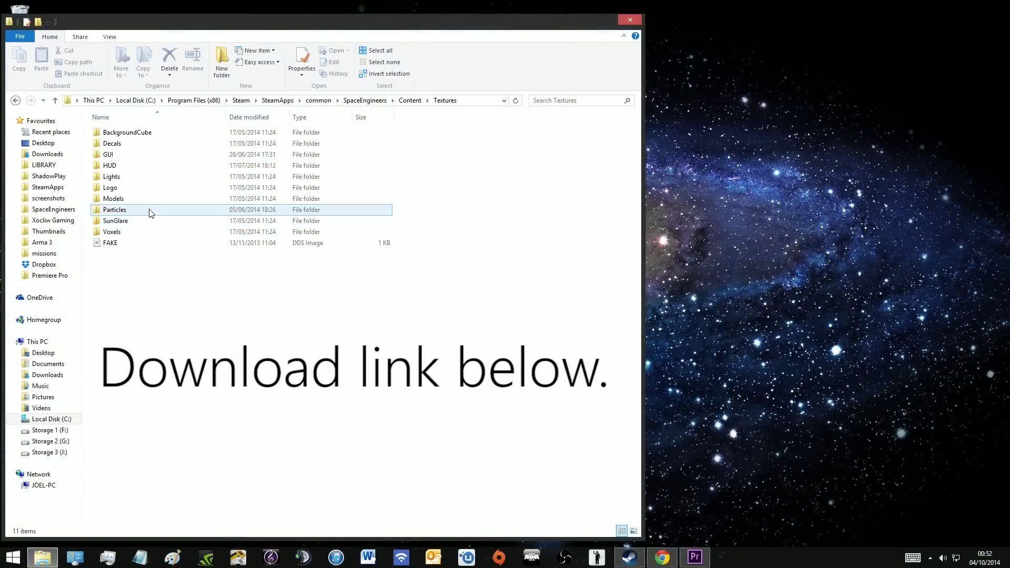
double_click(157, 154)
double_click(239, 145)
Step: Inspect loading_background_001, 001a and 001f, then clear the selection
left_click(495, 158)
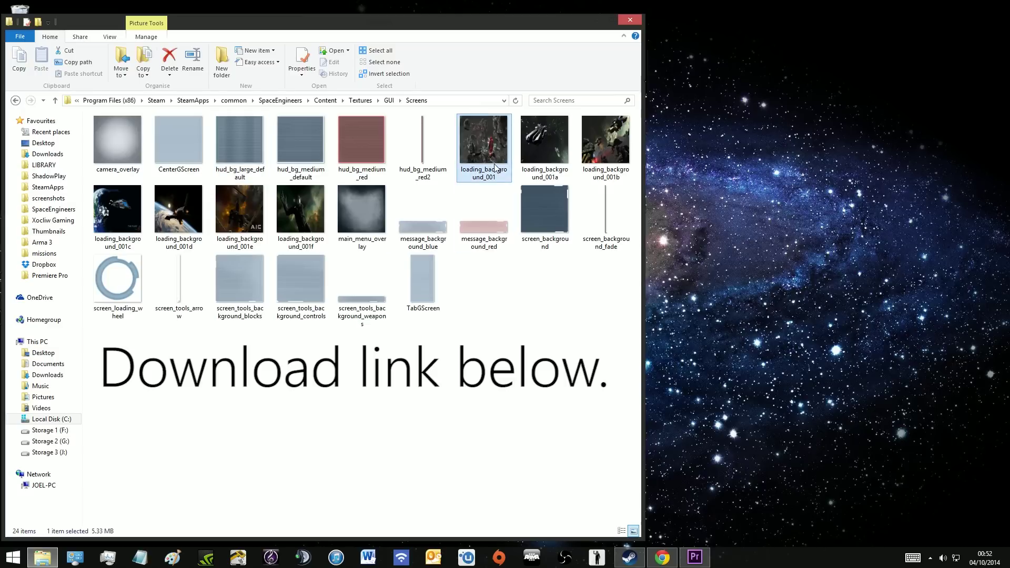
left_click(523, 150)
left_click(317, 212)
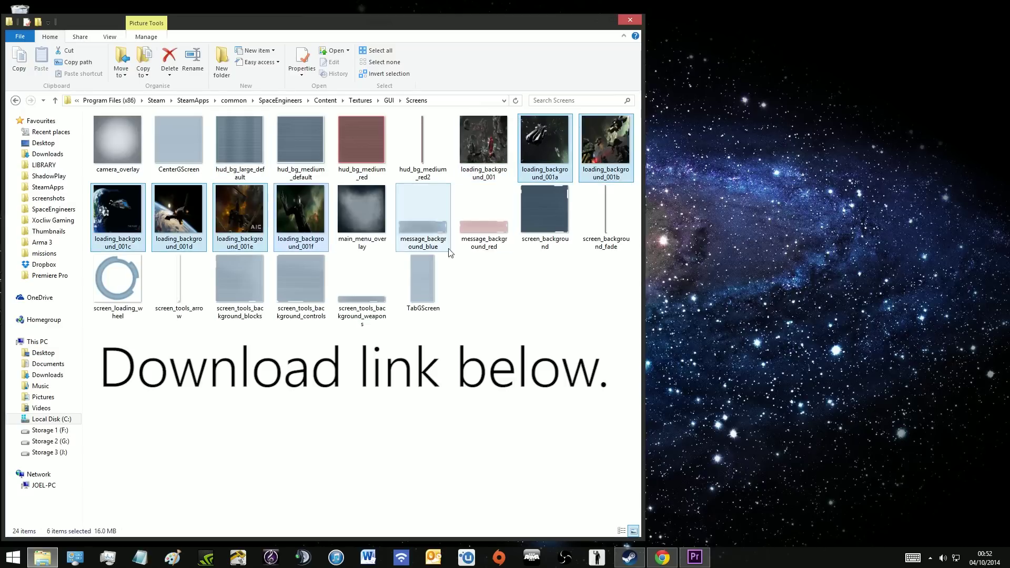
left_click(509, 284)
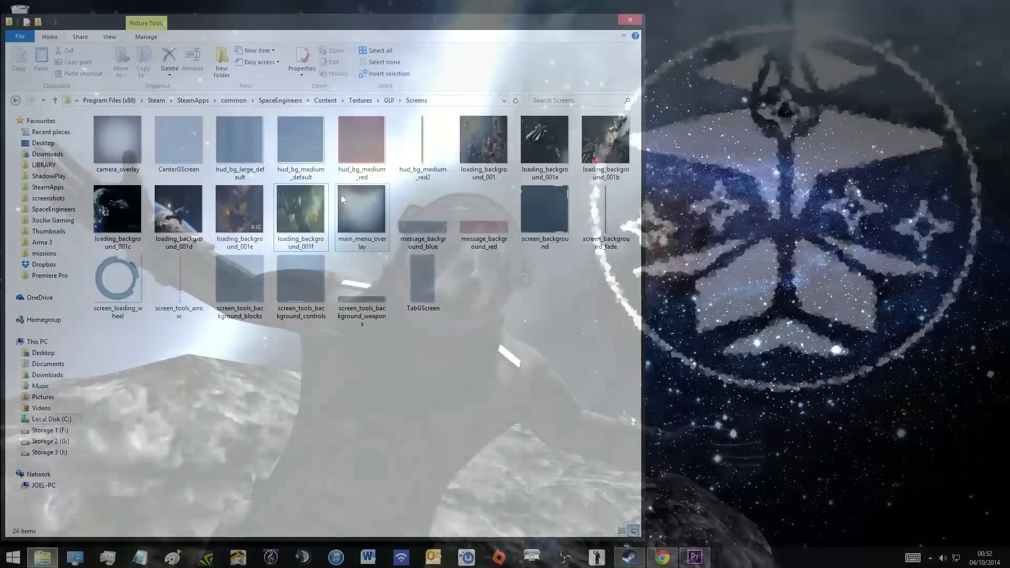